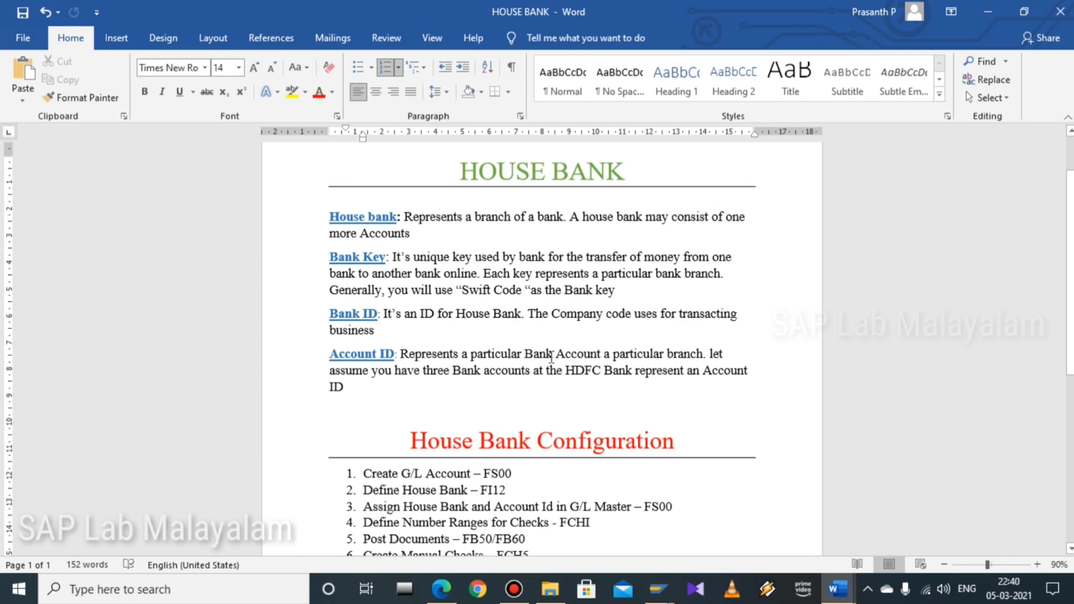
Review the house bank definitions and the House Bank Configuration step list in the HOUSE BANK document
{"action": "scroll", "coordinate": [556, 352], "scroll_direction": "down", "scroll_amount": 2}
{"action": "scroll", "coordinate": [557, 350], "scroll_direction": "up", "scroll_amount": 4}
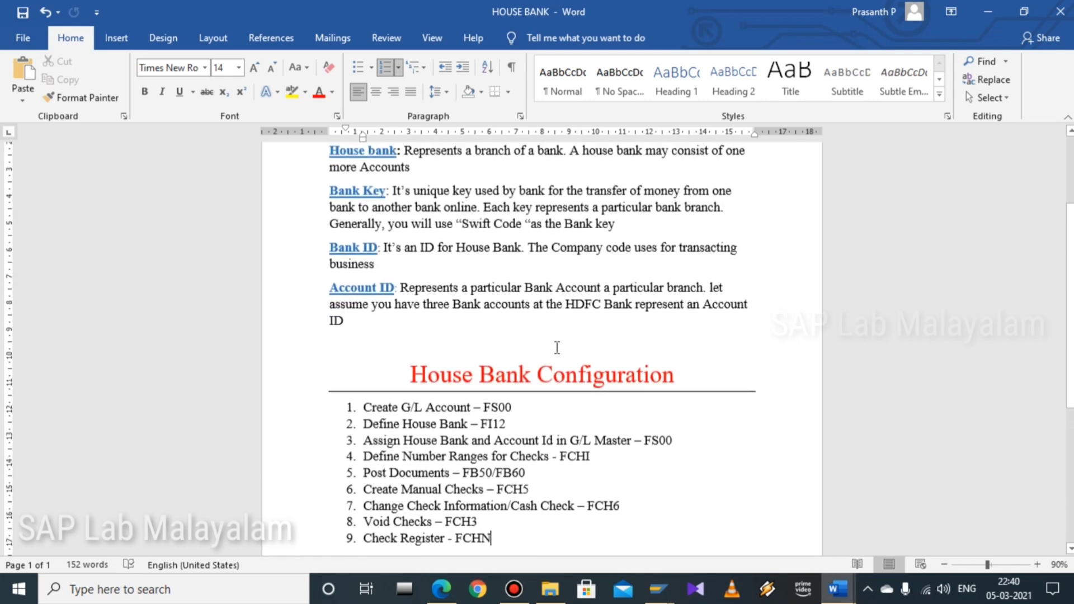
{"action": "scroll", "coordinate": [558, 347], "scroll_direction": "down", "scroll_amount": 3}
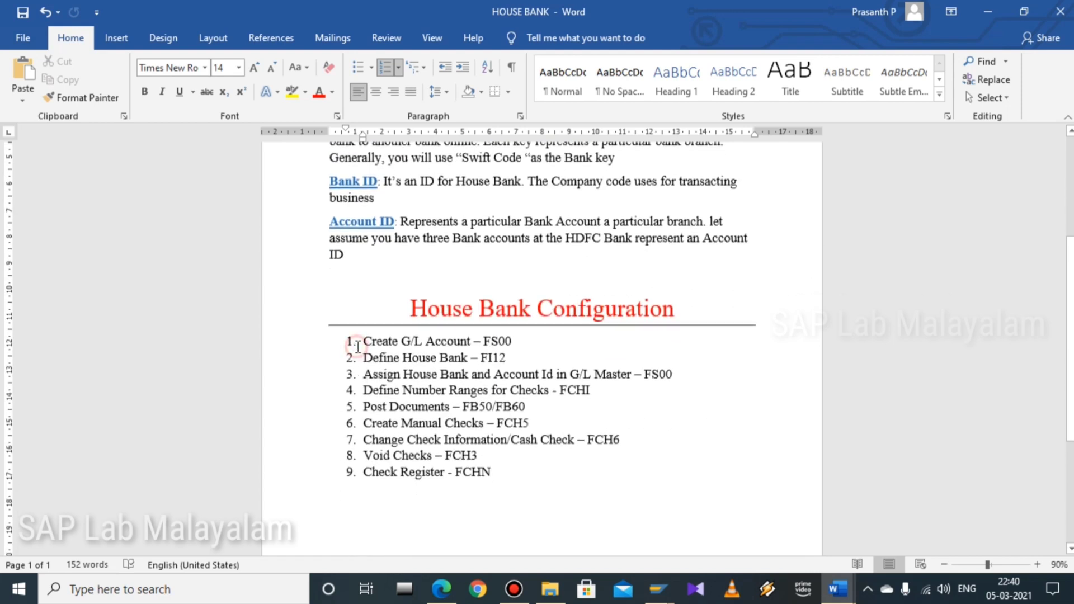
{"action": "left_click_drag", "start_coordinate": [362, 342], "coordinate": [519, 347]}
{"action": "left_click", "coordinate": [519, 346]}
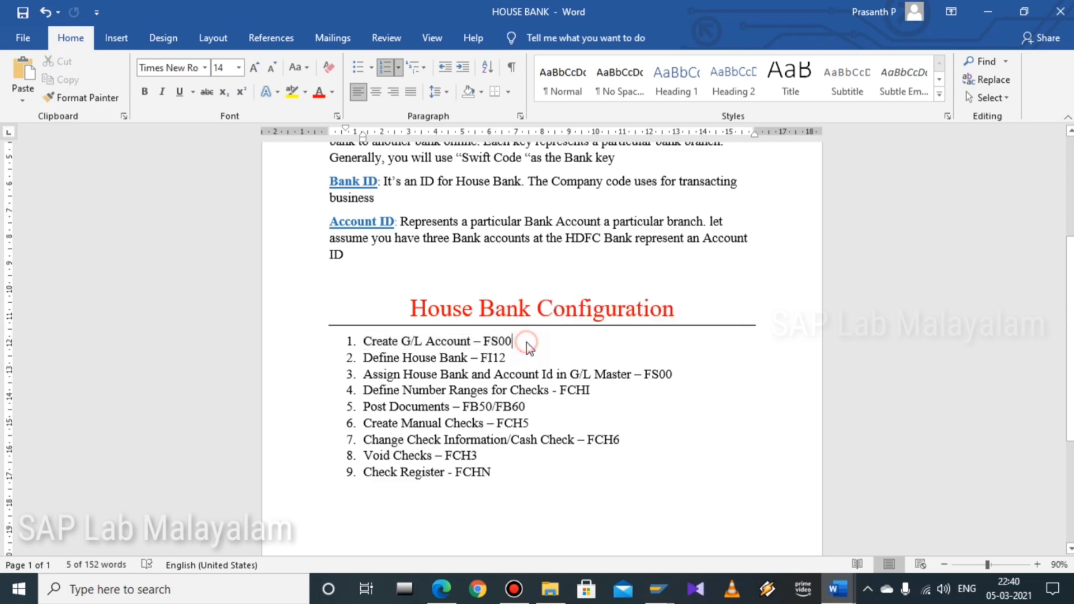
{"action": "scroll", "coordinate": [529, 347], "scroll_direction": "up", "scroll_amount": 1}
{"action": "scroll", "coordinate": [529, 348], "scroll_direction": "up", "scroll_amount": 1}
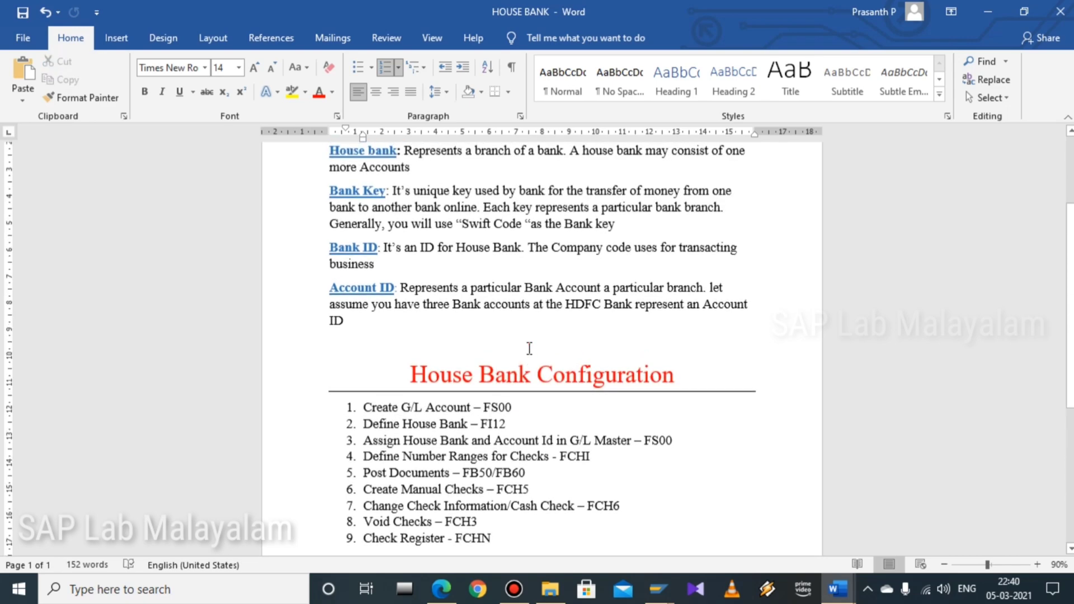
{"action": "scroll", "coordinate": [529, 348], "scroll_direction": "down", "scroll_amount": 2}
{"action": "scroll", "coordinate": [529, 348], "scroll_direction": "up", "scroll_amount": 5}
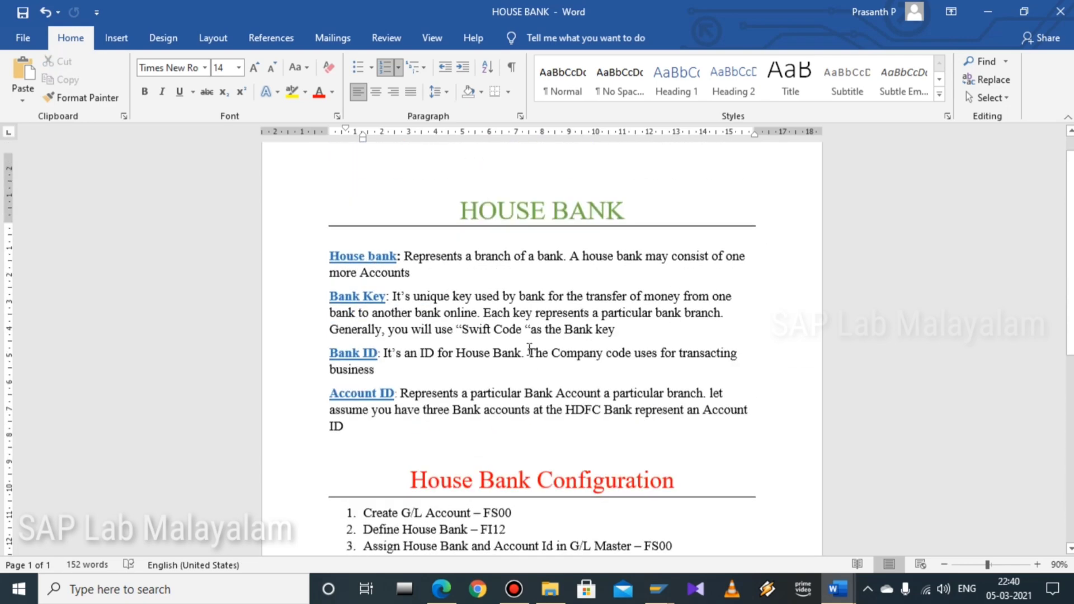
{"action": "scroll", "coordinate": [530, 348], "scroll_direction": "down", "scroll_amount": 3}
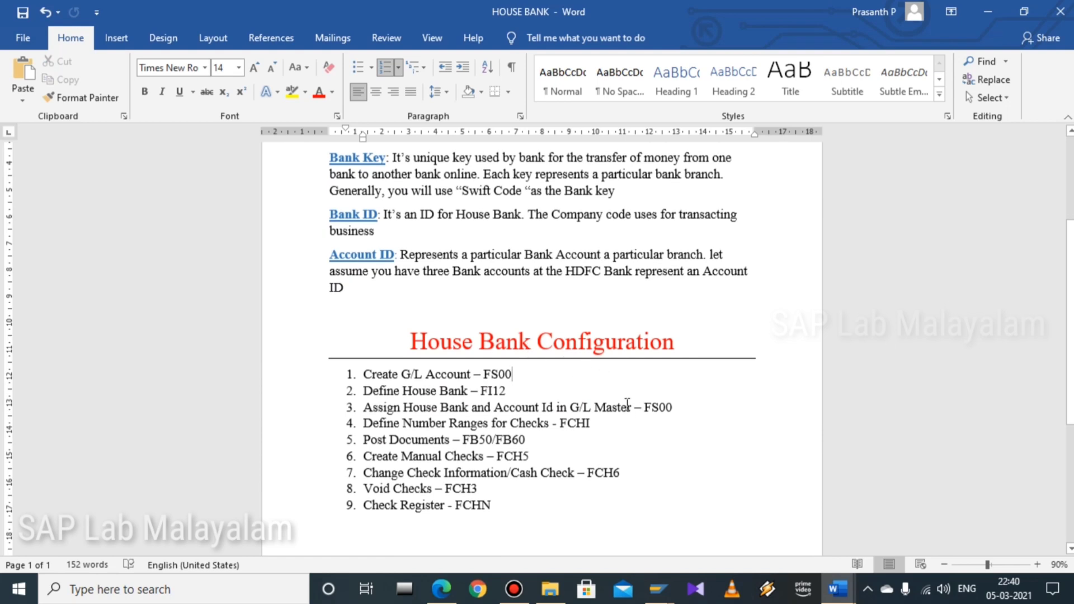
Switch to the SAP FICO THEORY AND PROCEDURE Word document and read the Create G/L Account – FS00 instructions
{"action": "mouse_move", "coordinate": [658, 589]}
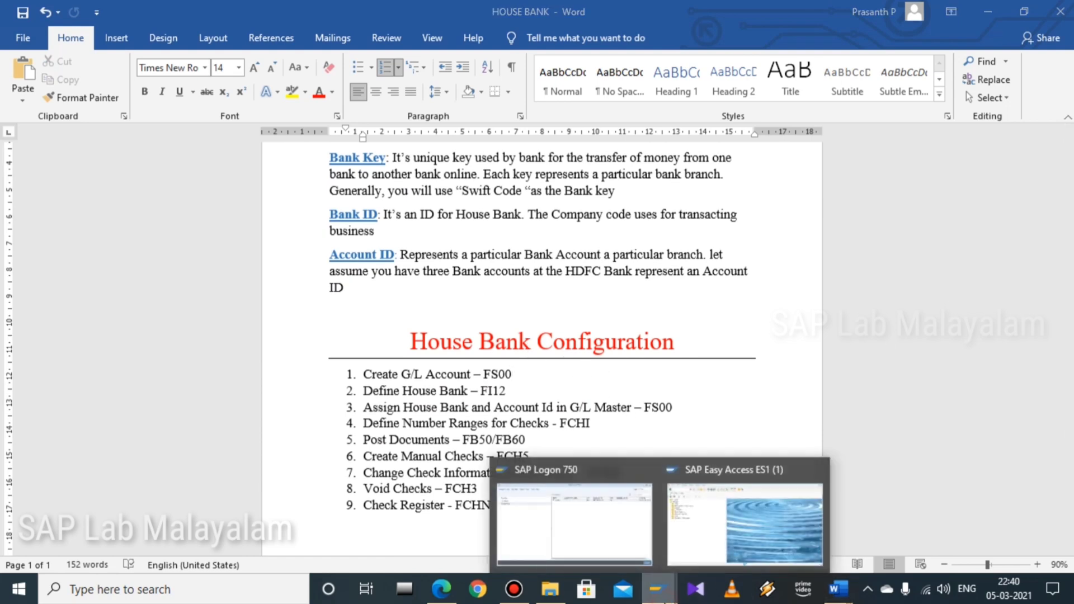
{"action": "left_click", "coordinate": [706, 515]}
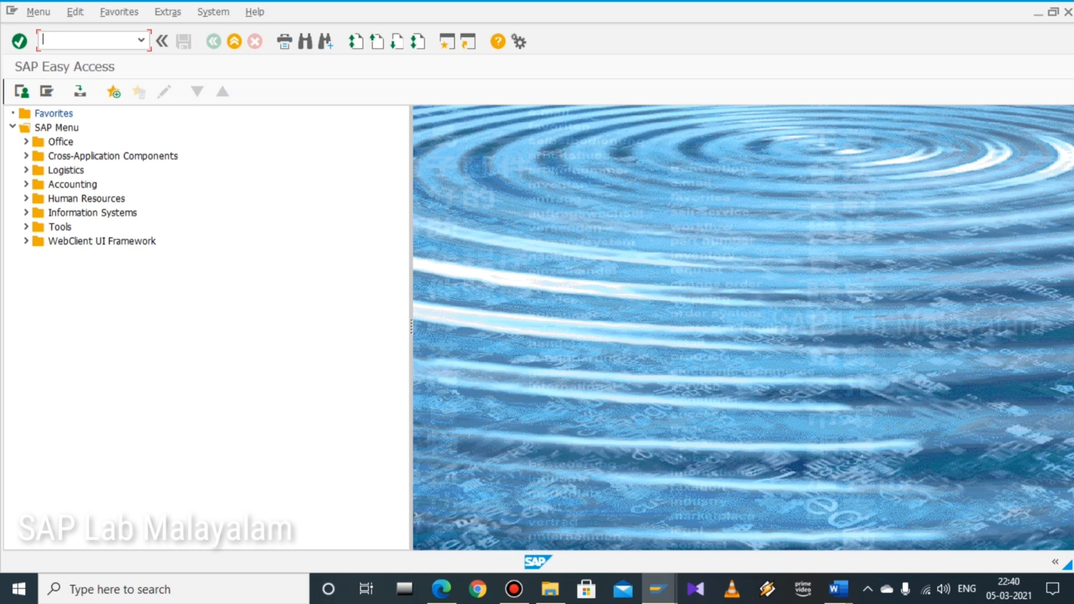
{"action": "mouse_move", "coordinate": [839, 587]}
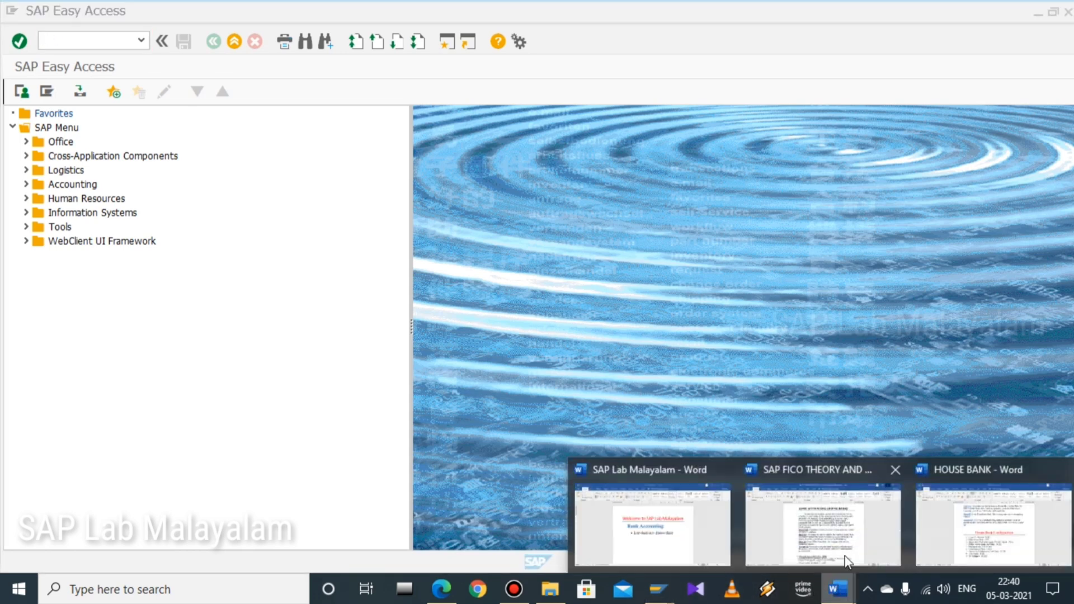
{"action": "left_click", "coordinate": [851, 548]}
{"action": "scroll", "coordinate": [589, 427], "scroll_direction": "down", "scroll_amount": 3}
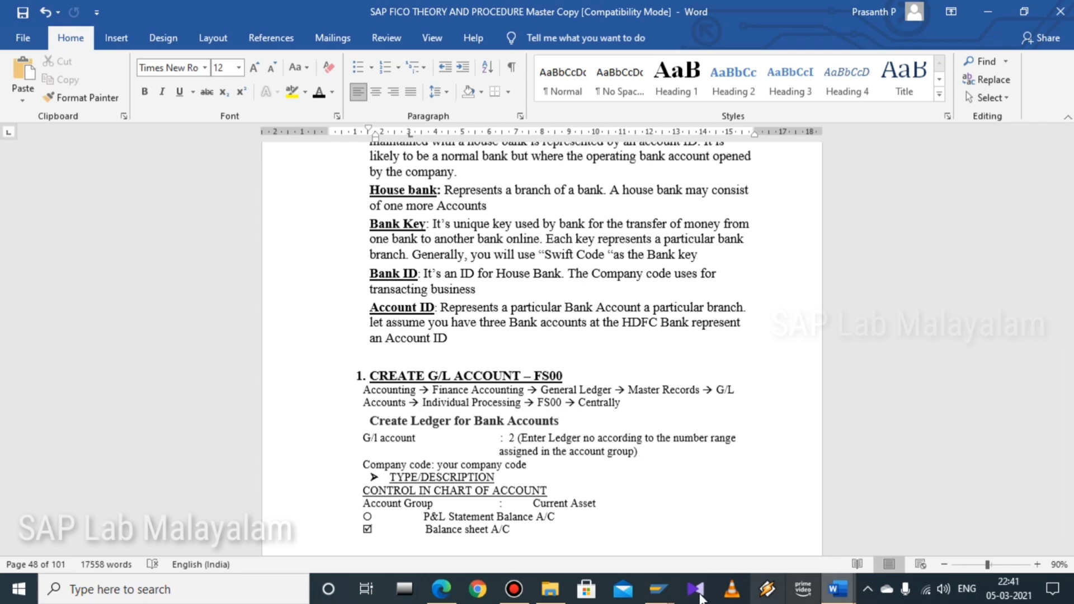
Switch to SAP Easy Access and open FS00 - Centrally from Financial Accounting's General Ledger master records, under G/L Accounts individual processing
{"action": "mouse_move", "coordinate": [659, 589]}
{"action": "left_click", "coordinate": [736, 528]}
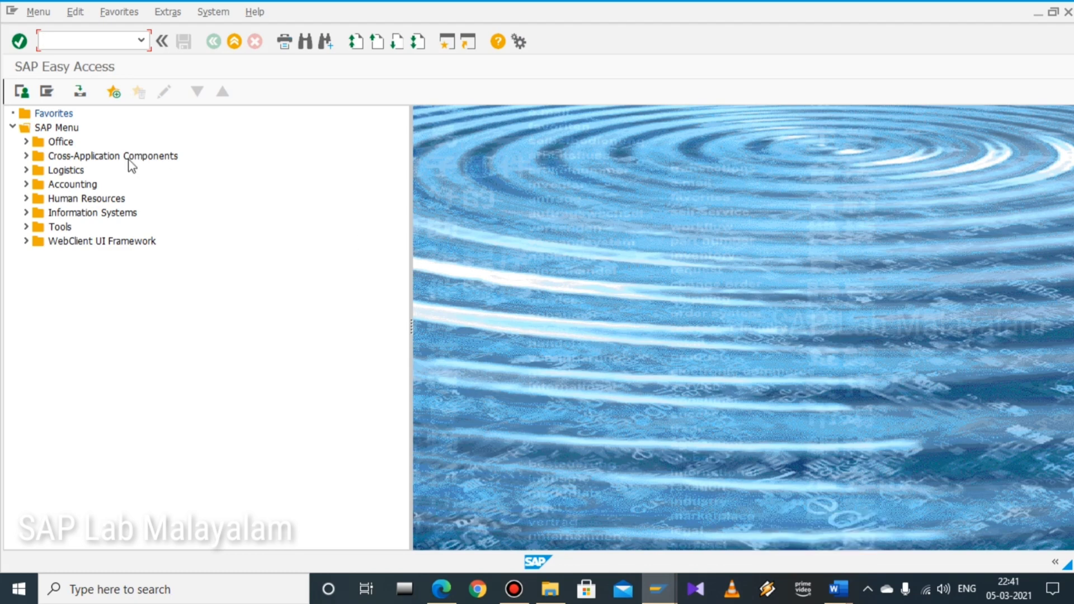
{"action": "left_click", "coordinate": [26, 184]}
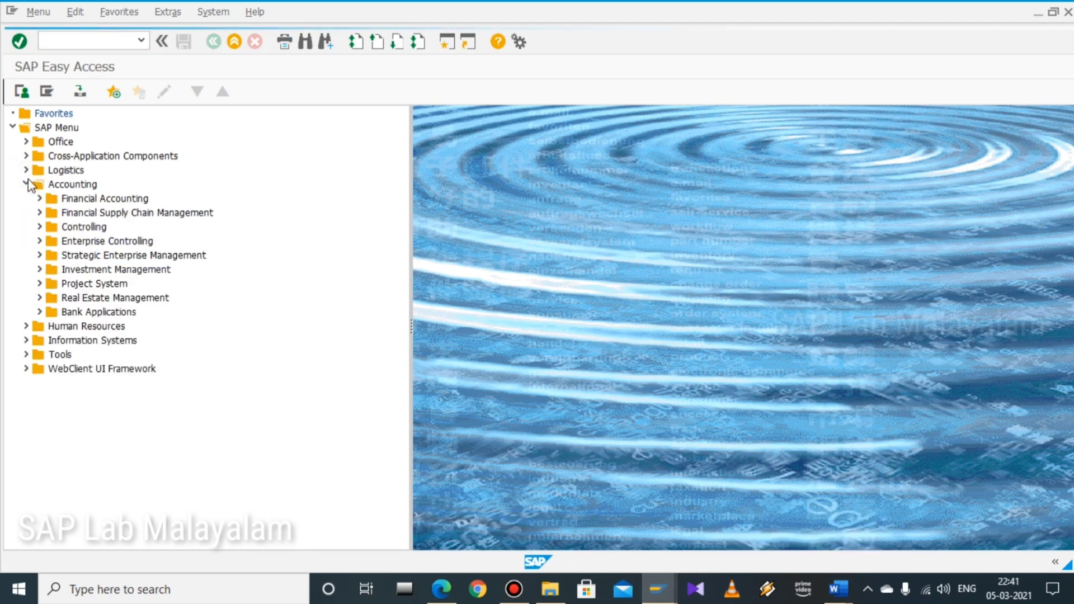
{"action": "left_click", "coordinate": [39, 198]}
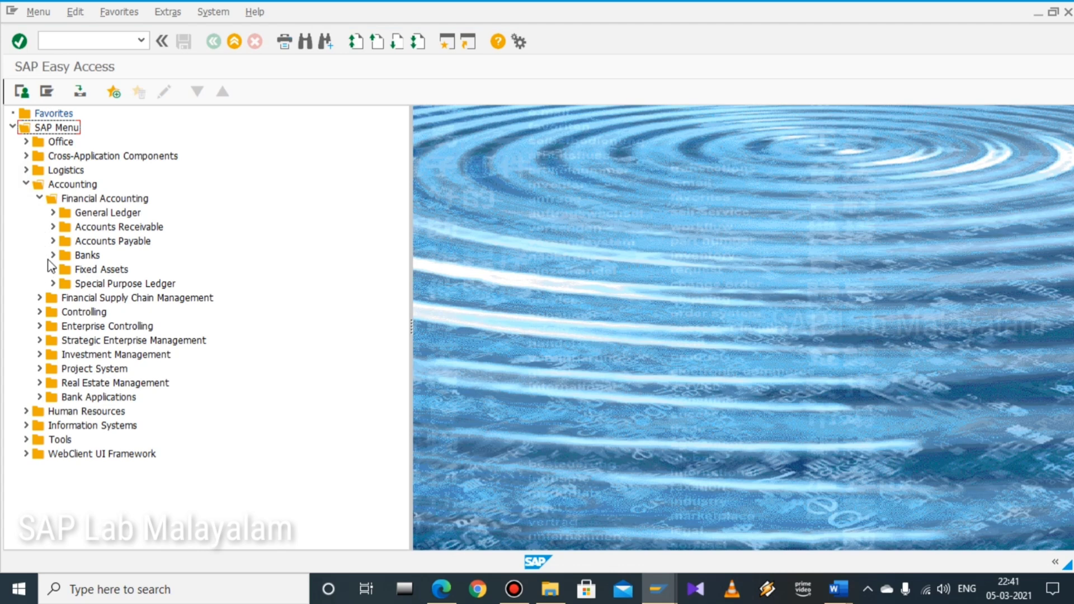
{"action": "left_click", "coordinate": [53, 213]}
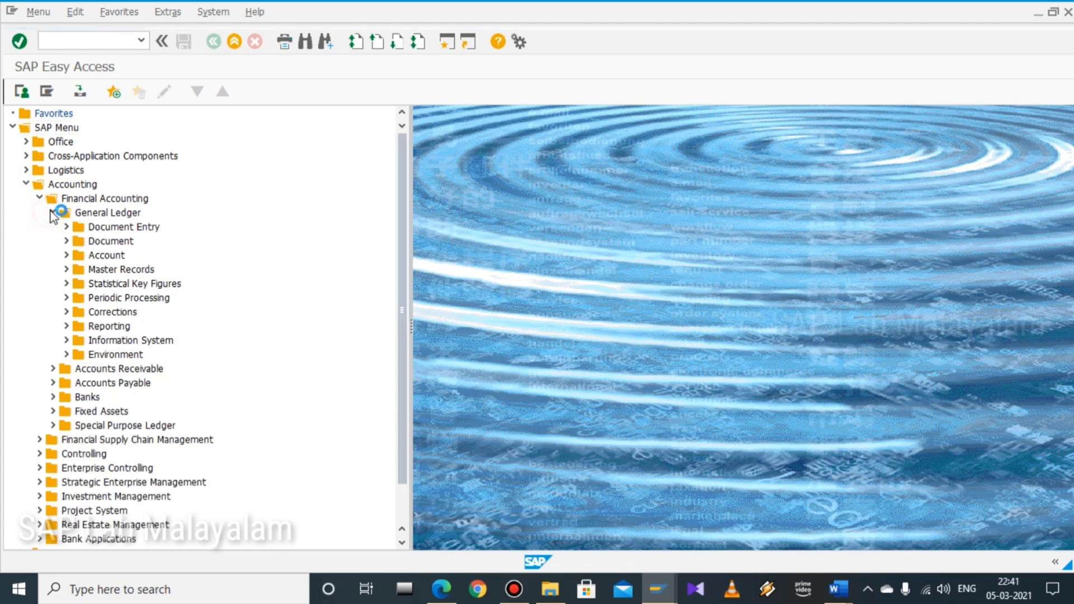
{"action": "left_click", "coordinate": [66, 269]}
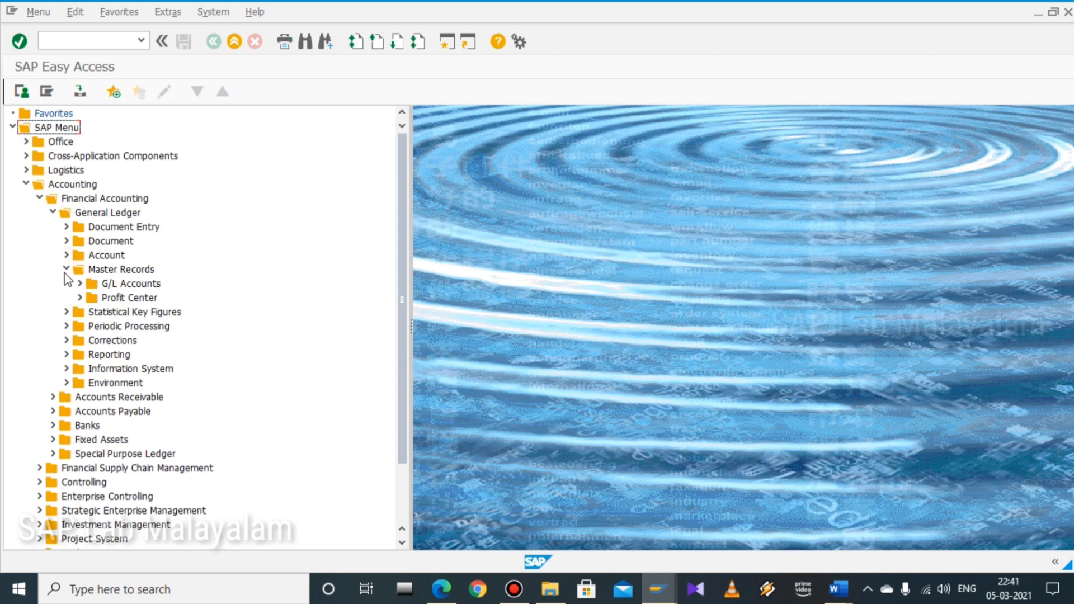
{"action": "left_click", "coordinate": [80, 284]}
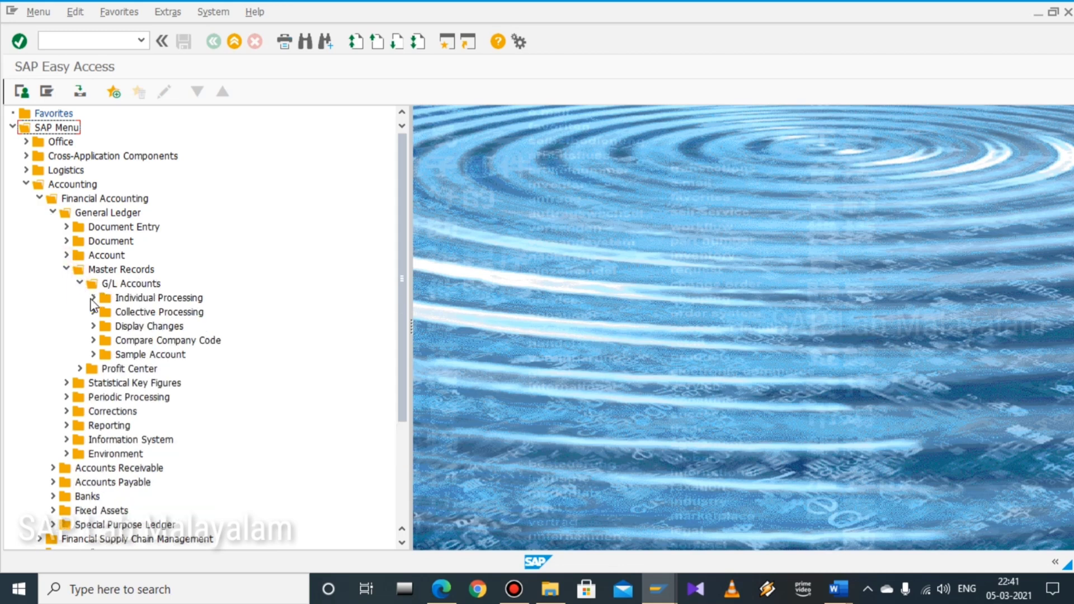
{"action": "left_click", "coordinate": [92, 298]}
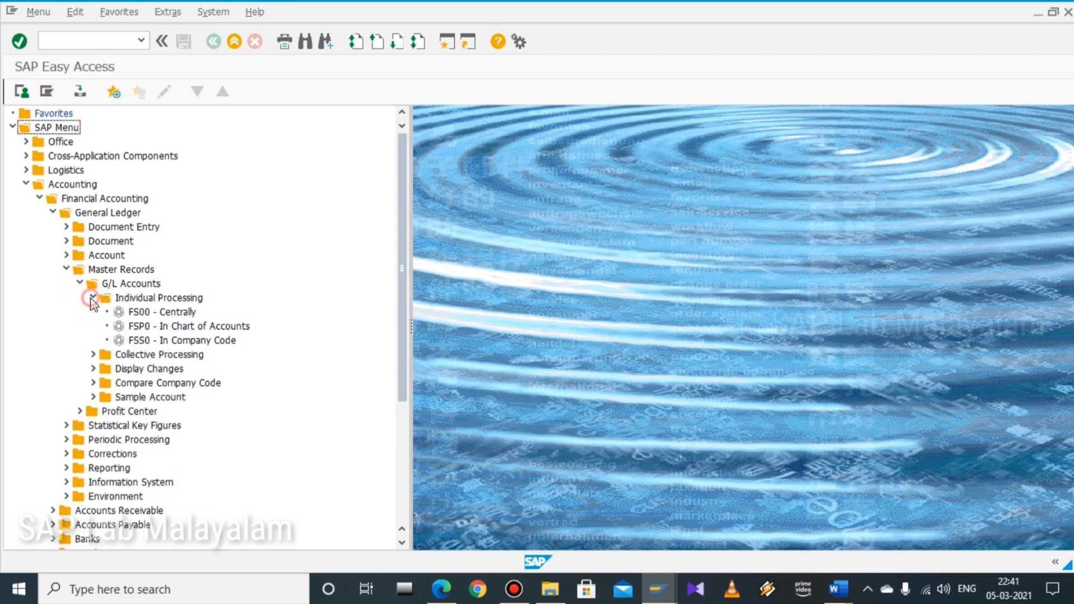
{"action": "left_click", "coordinate": [136, 315]}
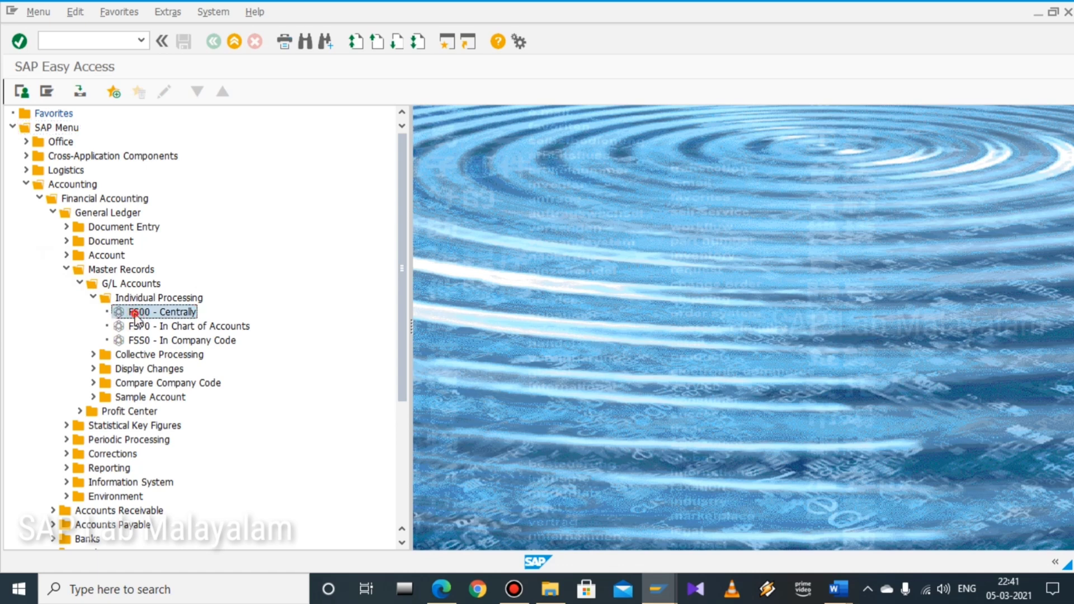
{"action": "double_click", "coordinate": [136, 313]}
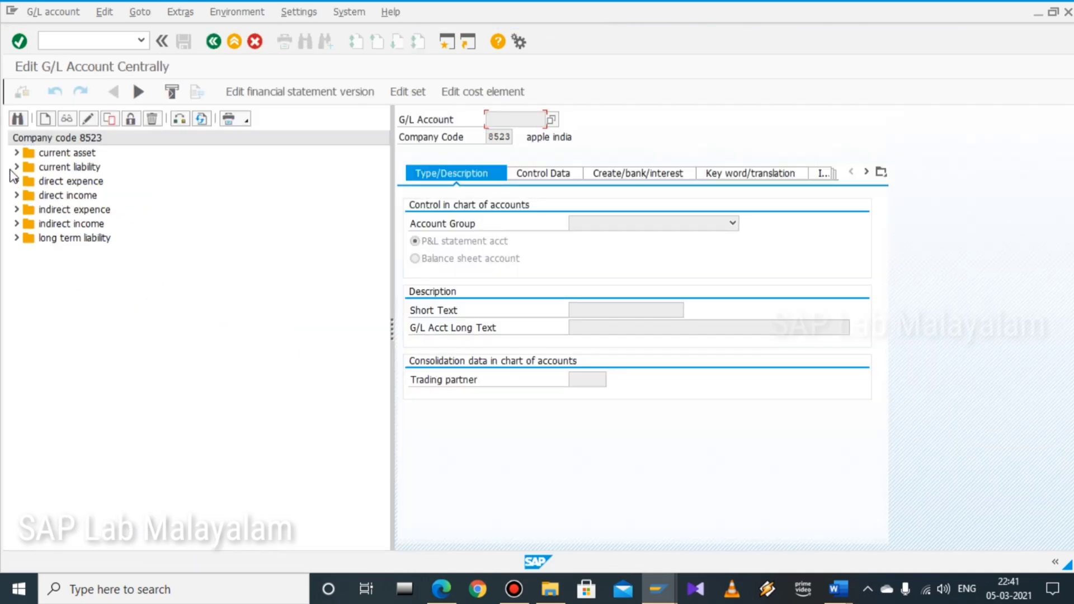
Change the company code of the G/L account list to RP01
{"action": "left_click", "coordinate": [178, 119]}
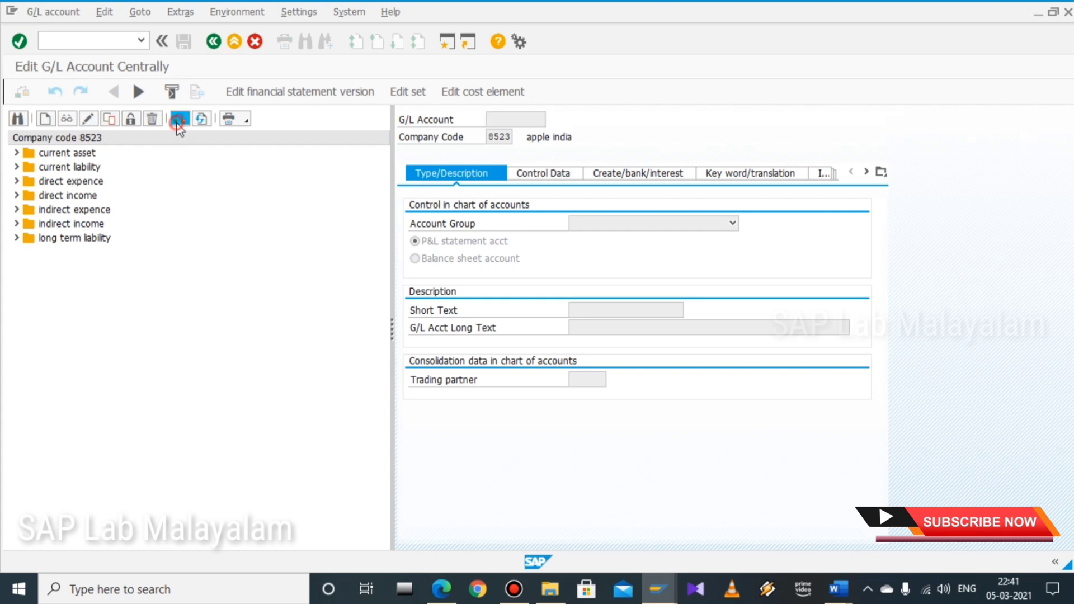
{"action": "type", "text": "rp"}
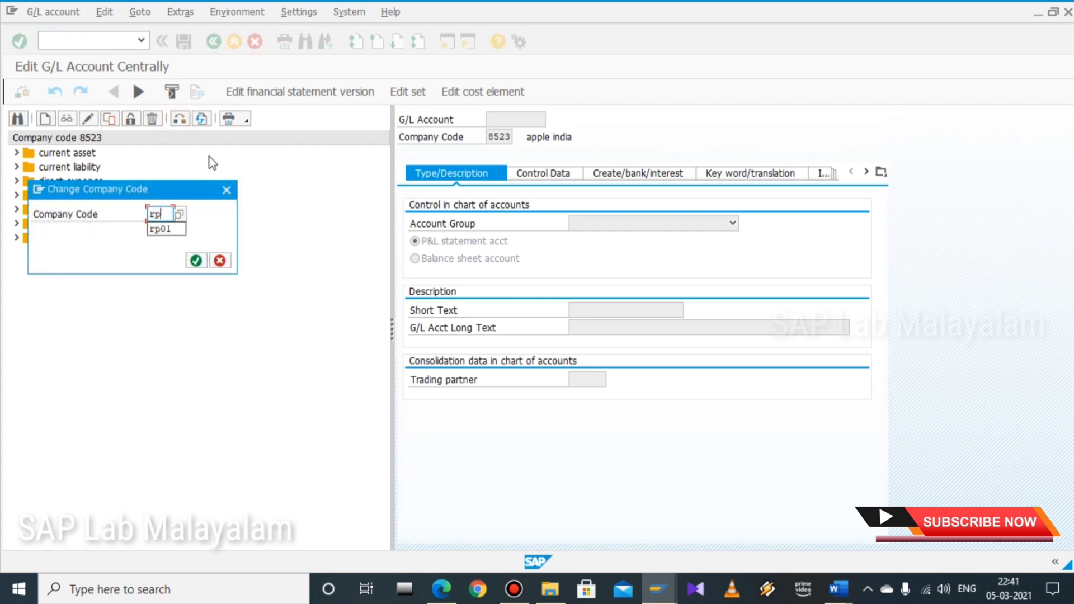
{"action": "type", "text": "01"}
{"action": "key", "text": "Return"}
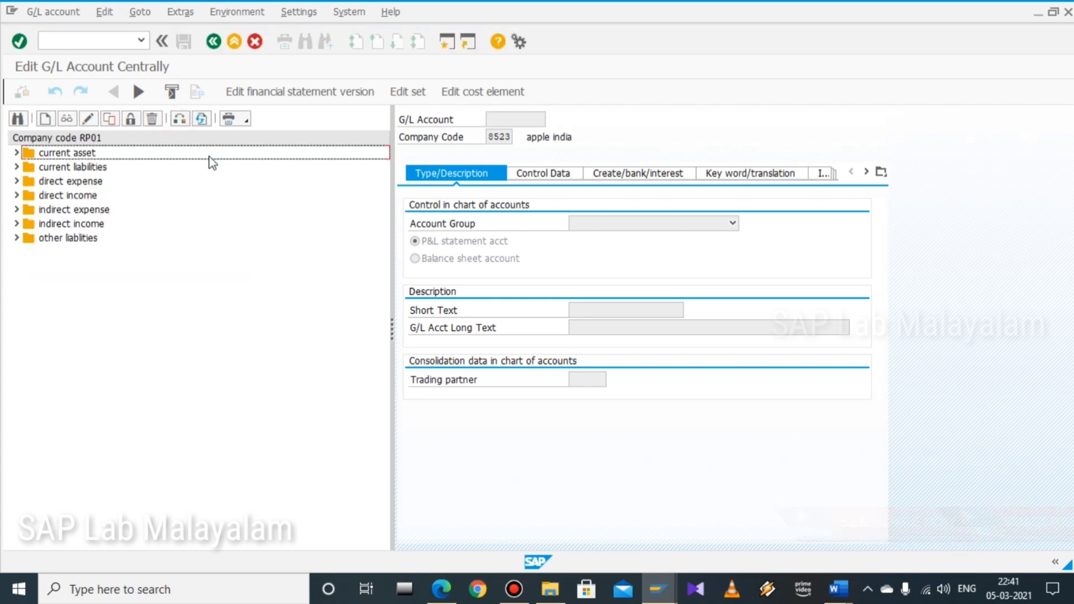
Expand the current asset group and check its existing account numbers and bank accounts
{"action": "left_click", "coordinate": [17, 152]}
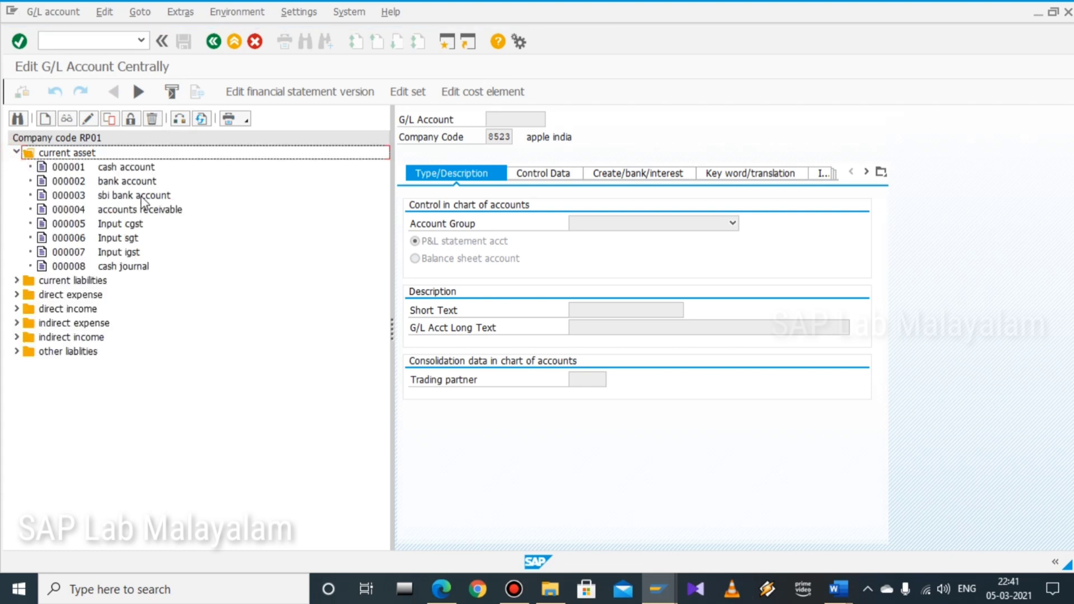
{"action": "left_click", "coordinate": [111, 182]}
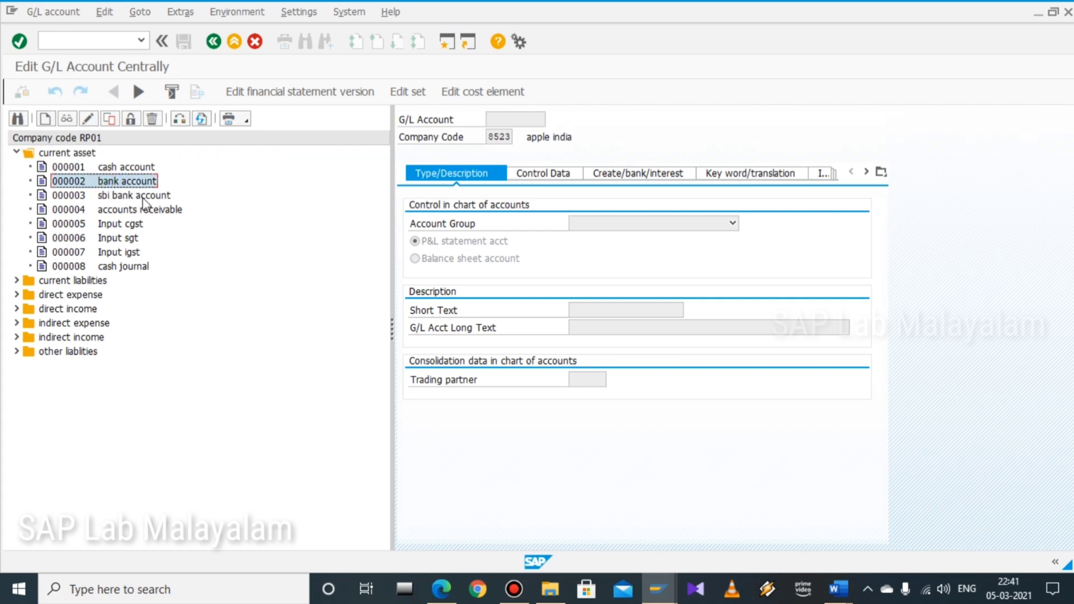
{"action": "left_click", "coordinate": [134, 196]}
{"action": "left_click", "coordinate": [136, 181]}
Start a new G/L account with number 9 in company code RP01
{"action": "left_click", "coordinate": [46, 118]}
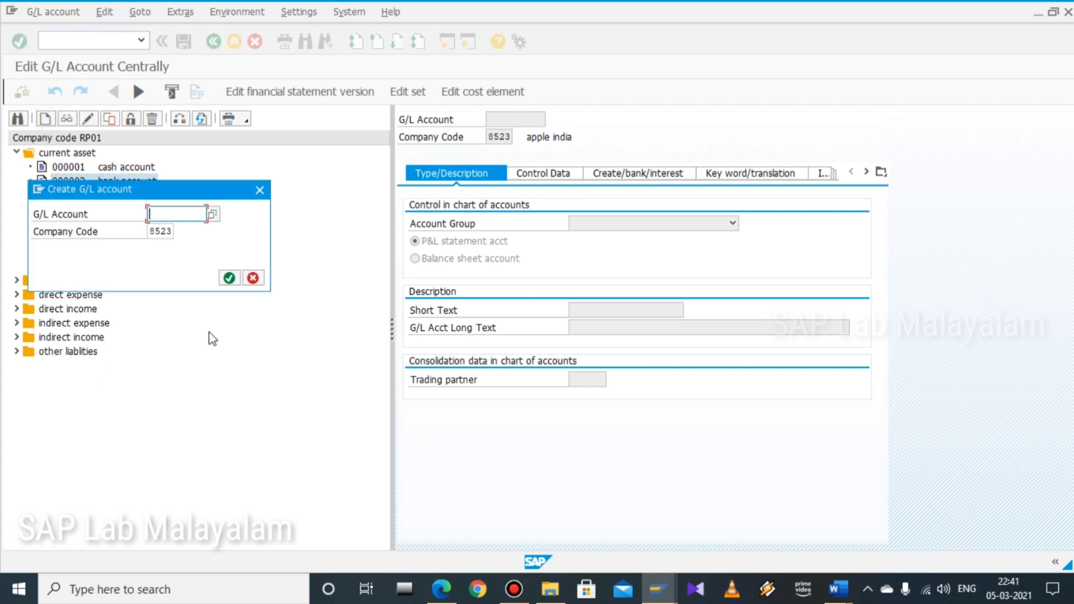
{"action": "left_click_drag", "start_coordinate": [194, 199], "coordinate": [365, 197]}
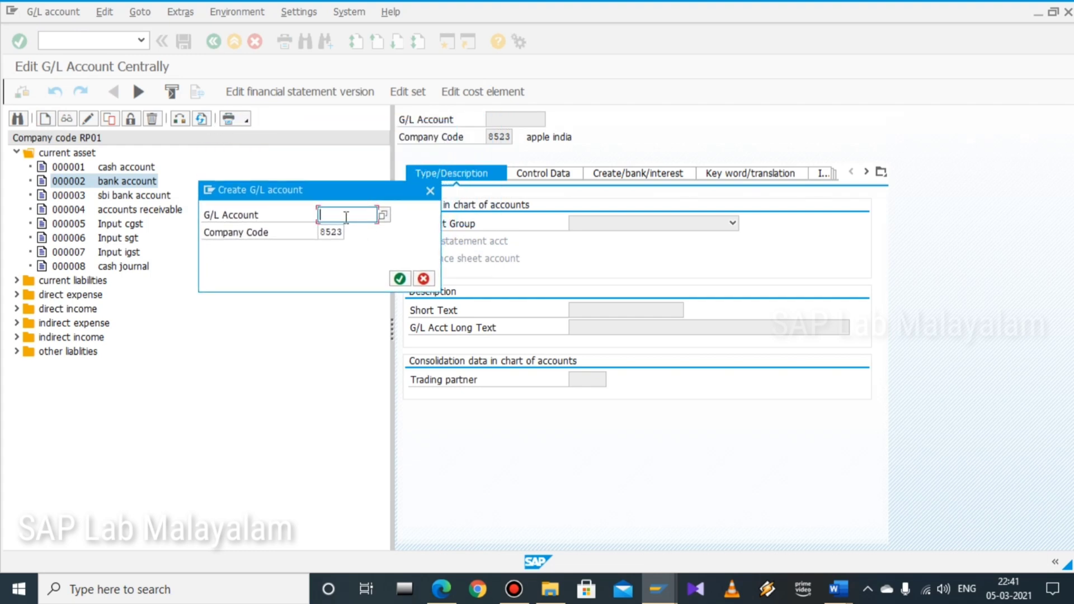
{"action": "type", "text": "9"}
{"action": "key", "text": "Tab"}
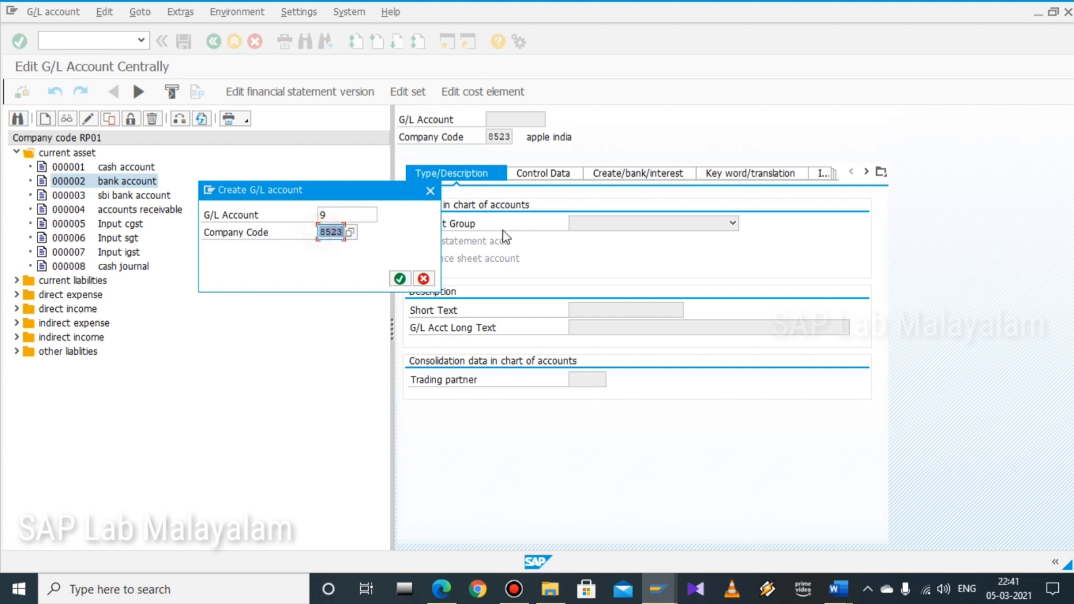
{"action": "type", "text": "rp"}
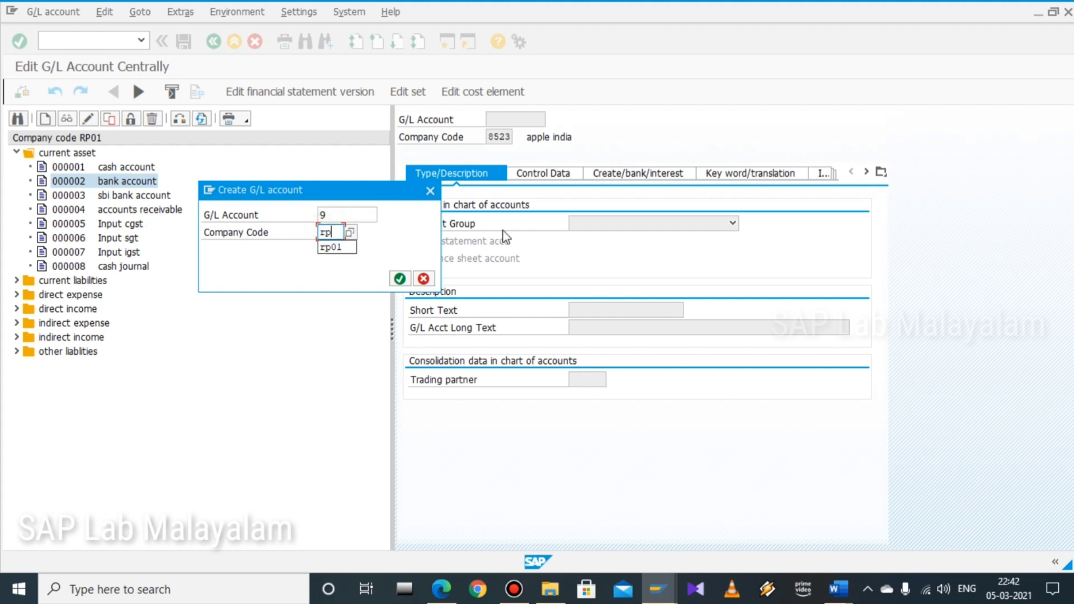
{"action": "type", "text": "01"}
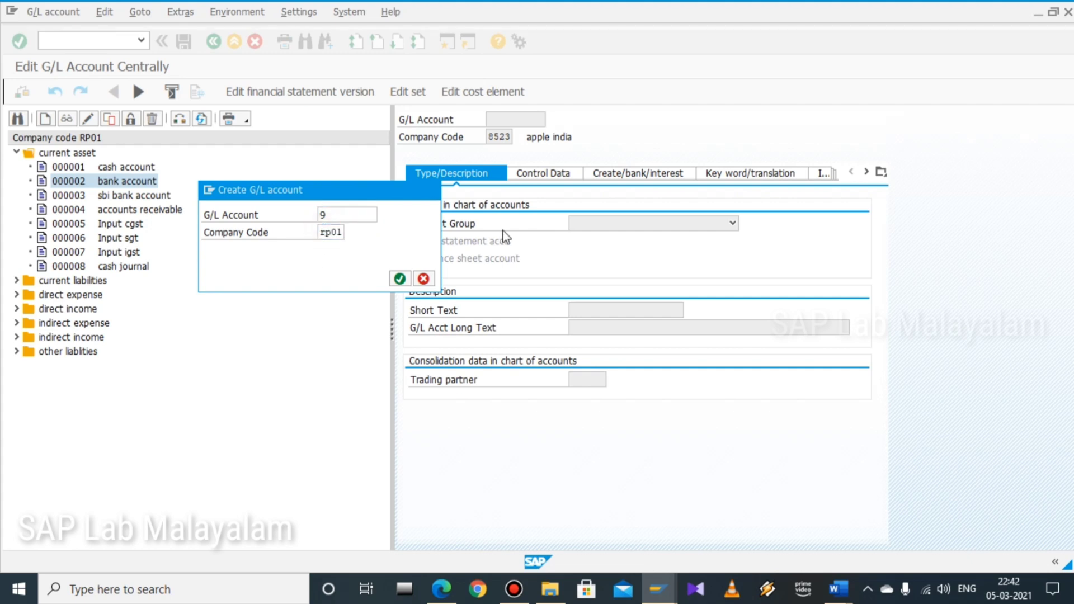
{"action": "key", "text": "Return"}
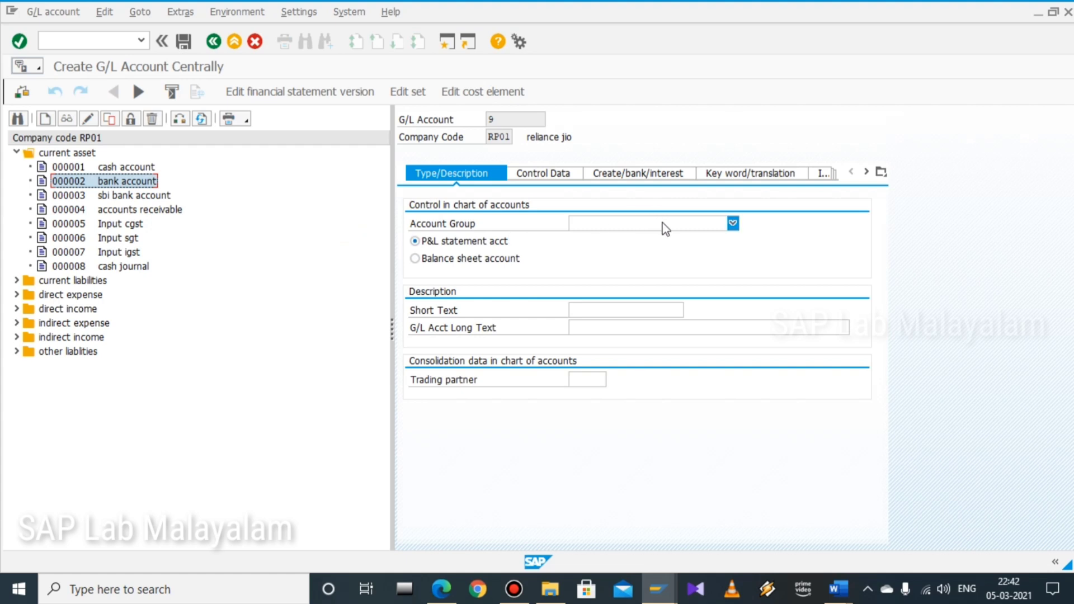
Define the account as a balance sheet account in the current asset group, with hdfc bank as its short and long text
{"action": "left_click", "coordinate": [660, 224]}
{"action": "left_click", "coordinate": [636, 238]}
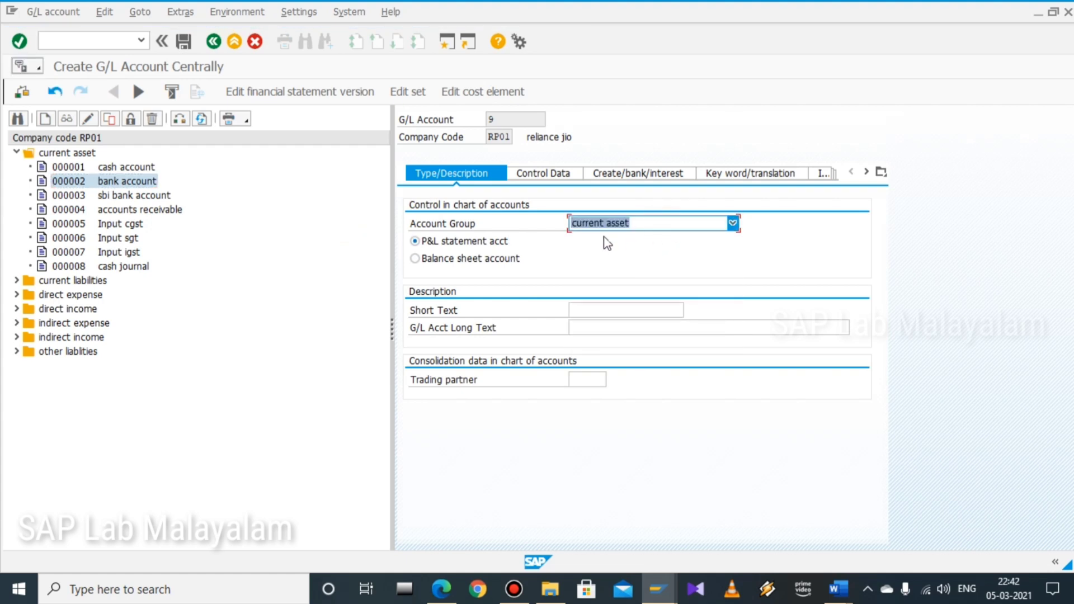
{"action": "left_click", "coordinate": [436, 258]}
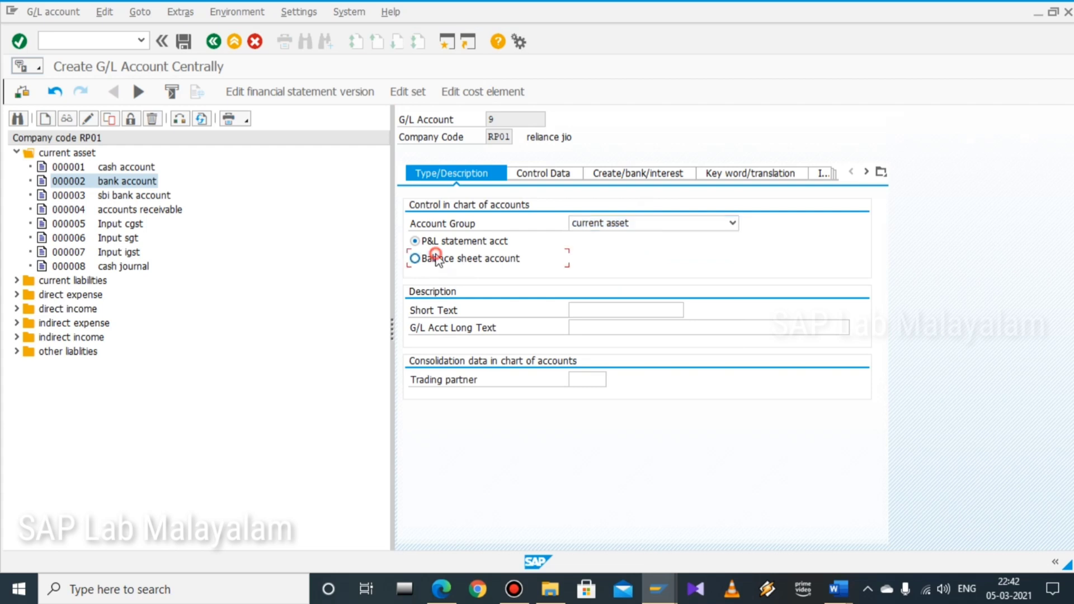
{"action": "left_click", "coordinate": [604, 308]}
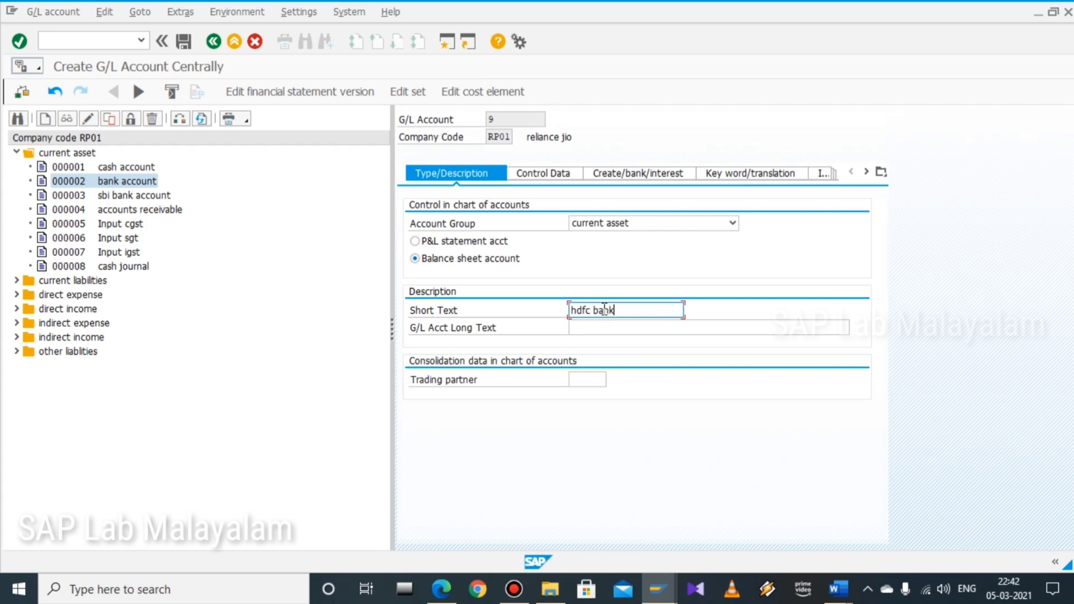
{"action": "left_click", "coordinate": [598, 326]}
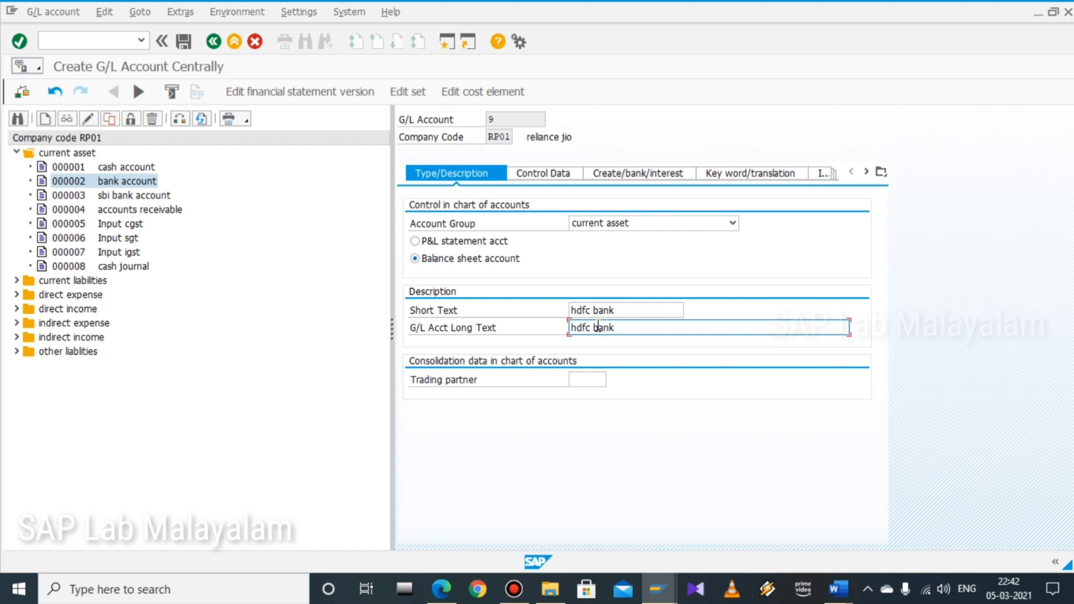
In the account's control data, enable balances in local currency only and line item display, and set the sort key to 001 (Posting date)
{"action": "left_click", "coordinate": [542, 174]}
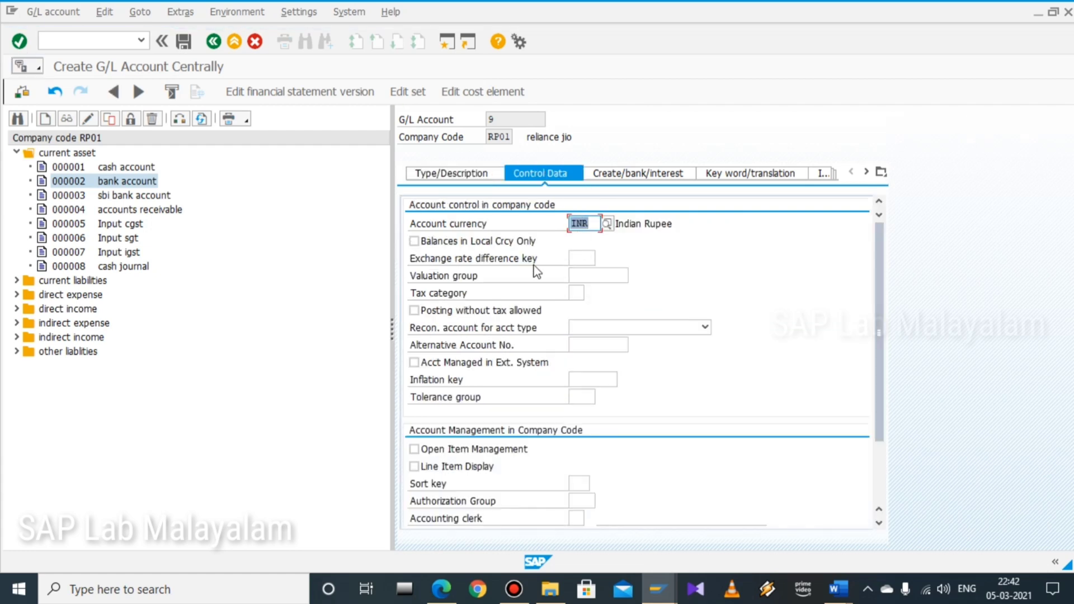
{"action": "left_click", "coordinate": [415, 241]}
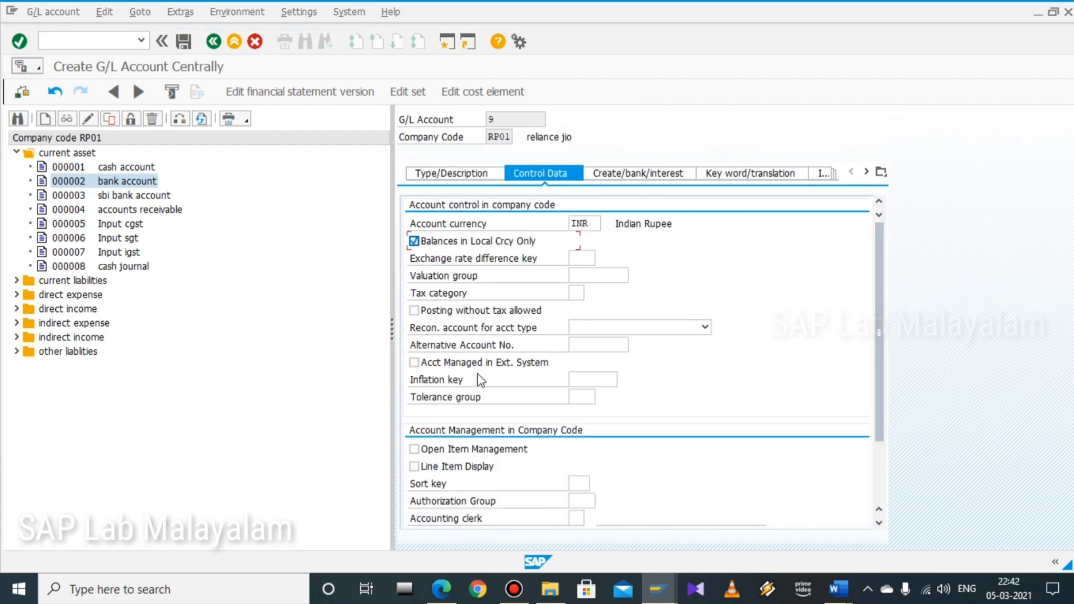
{"action": "left_click", "coordinate": [414, 466]}
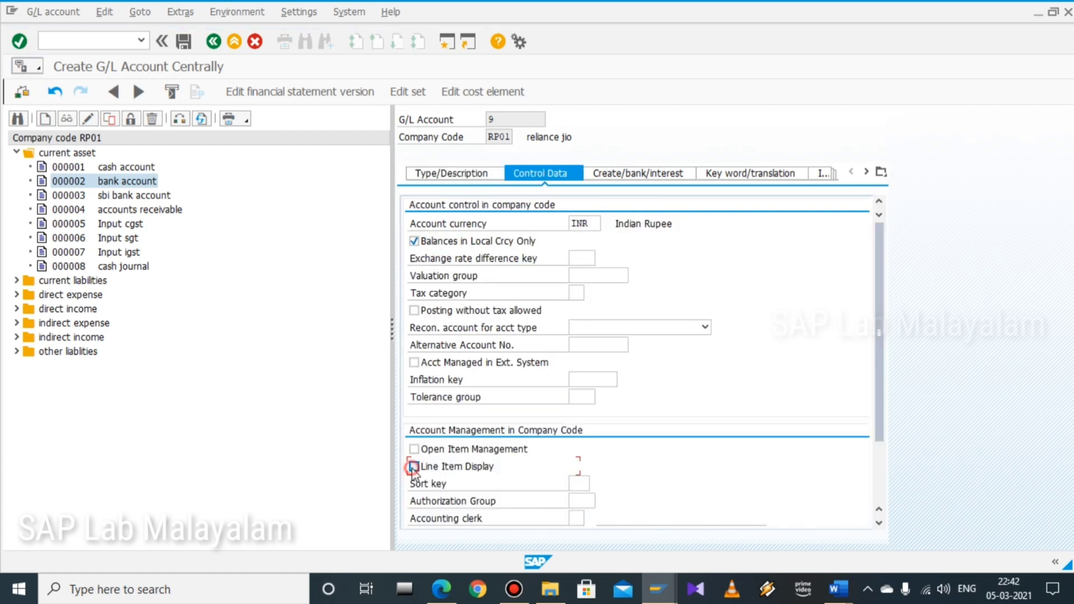
{"action": "left_click", "coordinate": [582, 481]}
{"action": "left_click", "coordinate": [596, 483]}
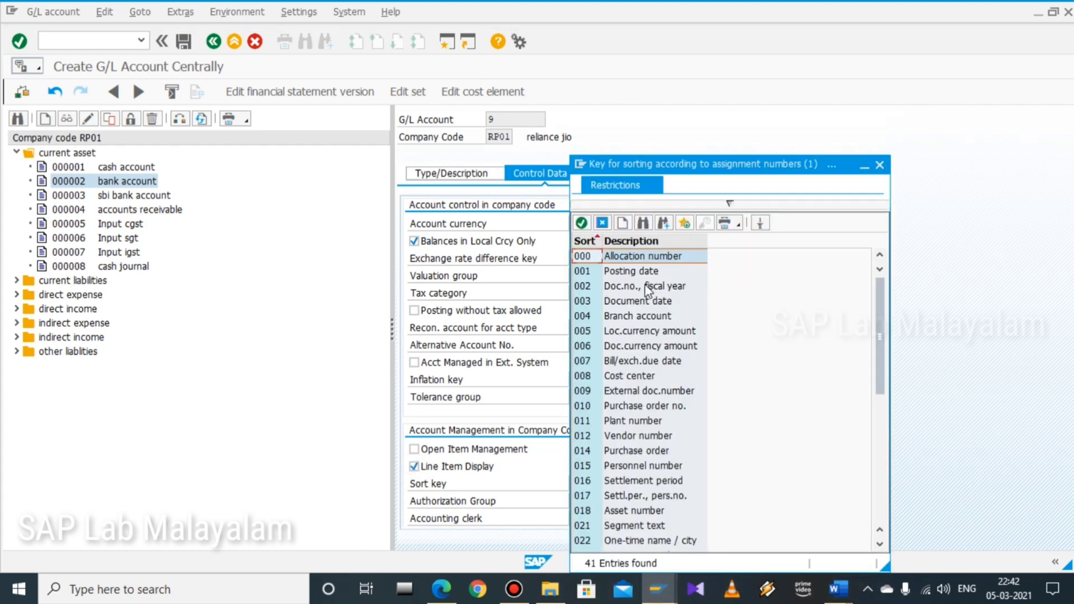
{"action": "double_click", "coordinate": [643, 271]}
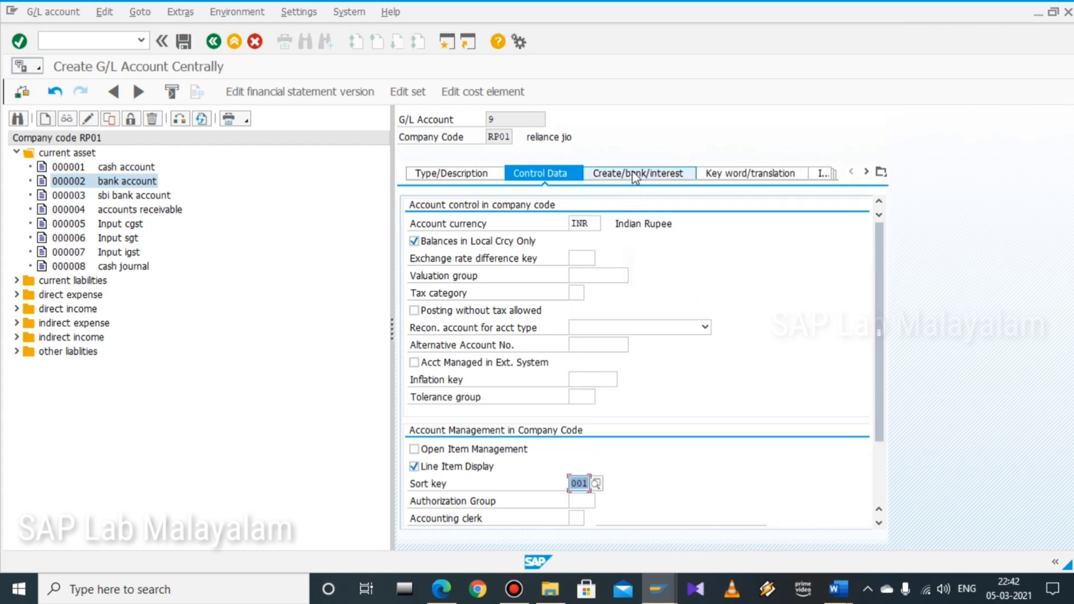
Assign field status group G005, mark the account as relevant to cash flow, and save the G/L account
{"action": "left_click", "coordinate": [635, 175]}
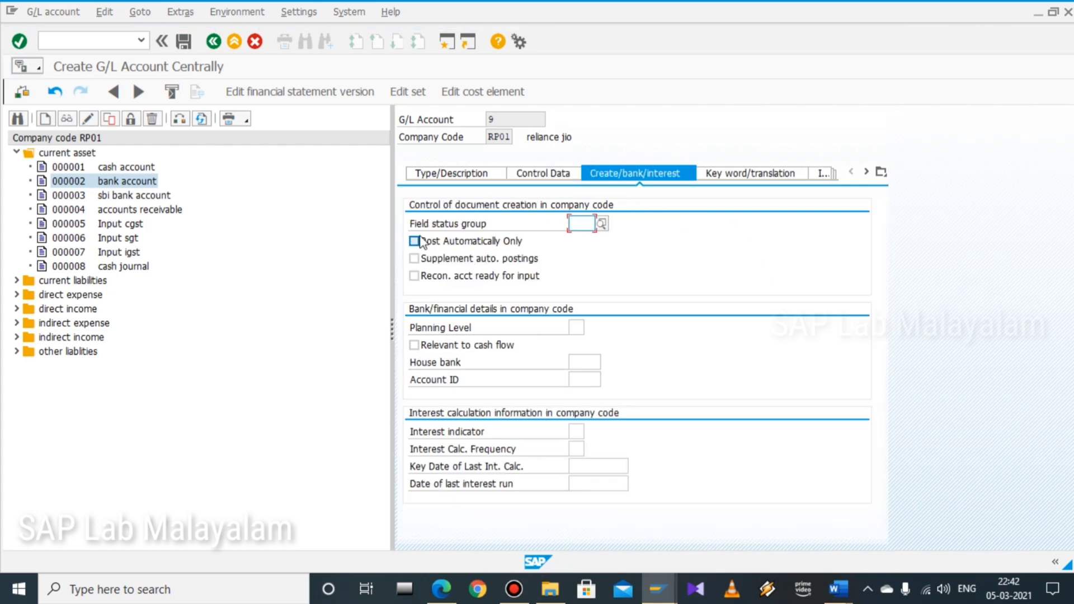
{"action": "left_click", "coordinate": [603, 225]}
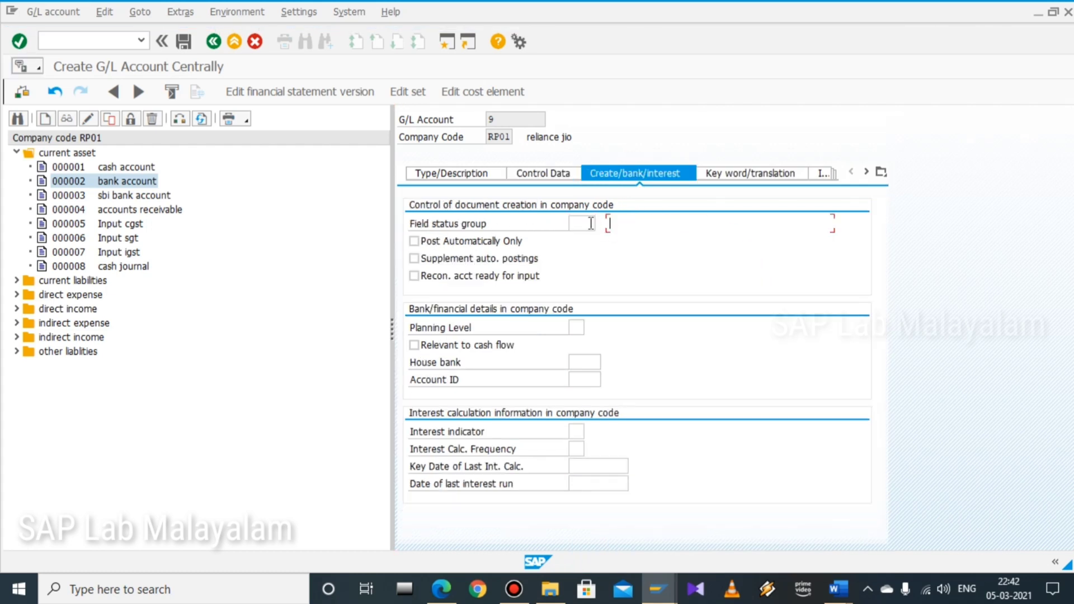
{"action": "left_click", "coordinate": [601, 226]}
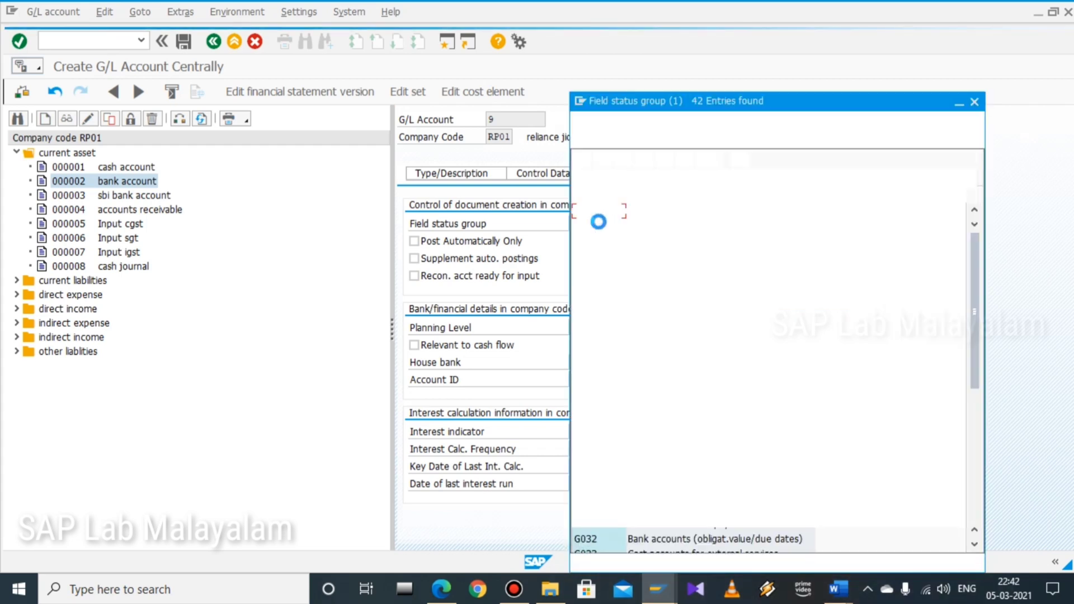
{"action": "left_click", "coordinate": [627, 271]}
{"action": "left_click", "coordinate": [628, 271]}
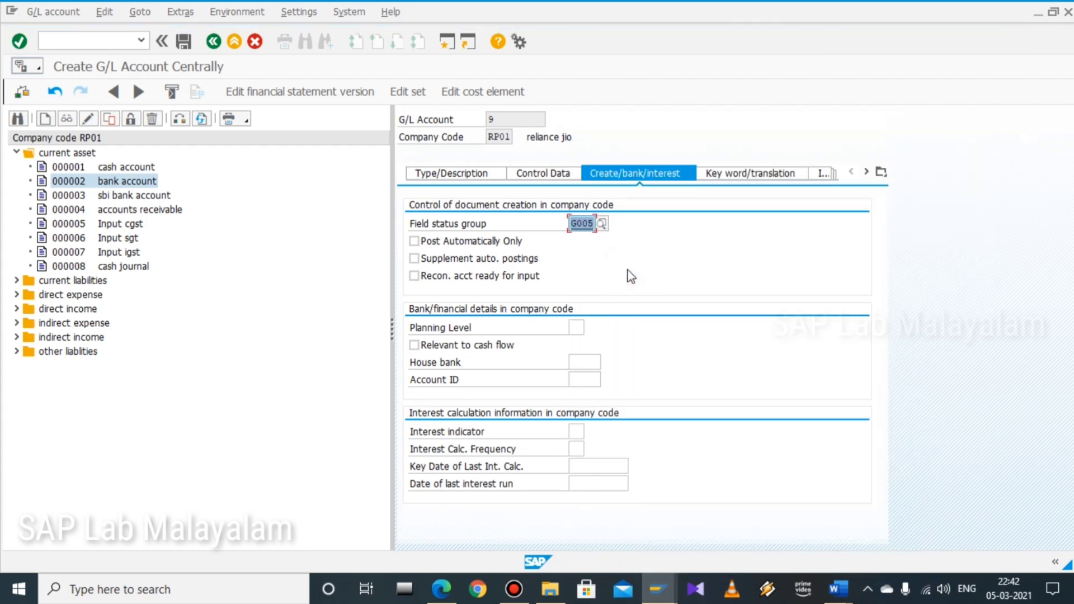
{"action": "left_click", "coordinate": [438, 346]}
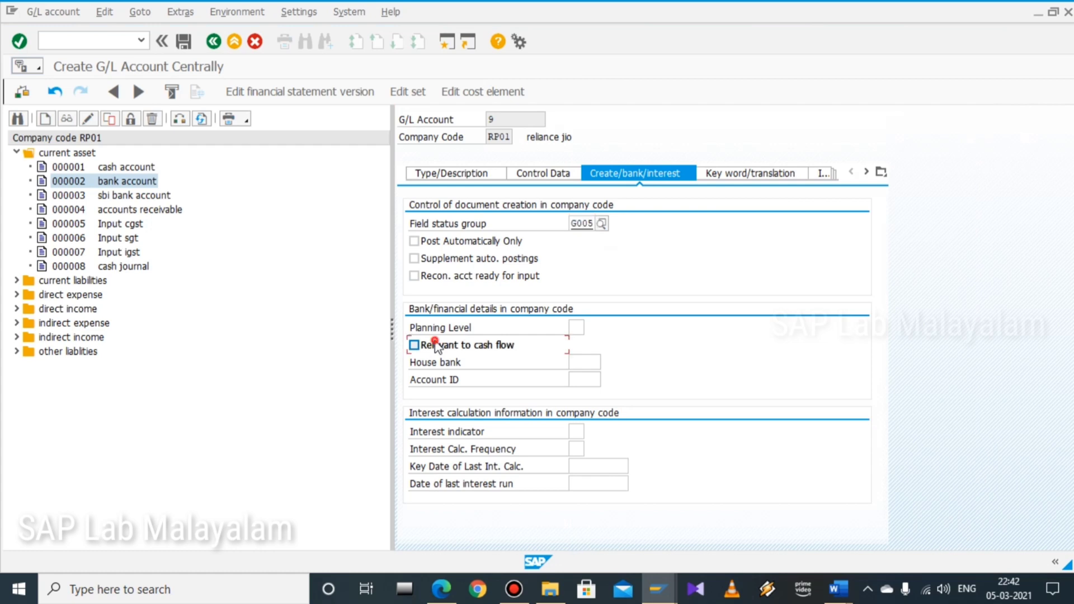
{"action": "left_click", "coordinate": [184, 44]}
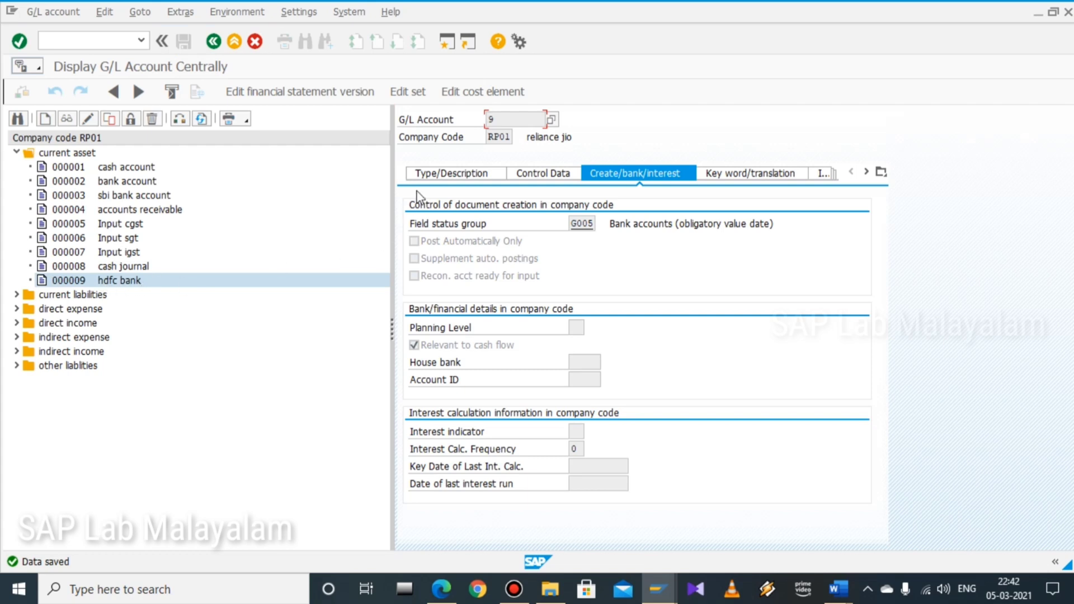
Review the saved account's details, and read the FS00 and Define House Bank procedures in the Word file SAP FICO THEORY AND PROCEDURE Master Copy
{"action": "left_click", "coordinate": [448, 173]}
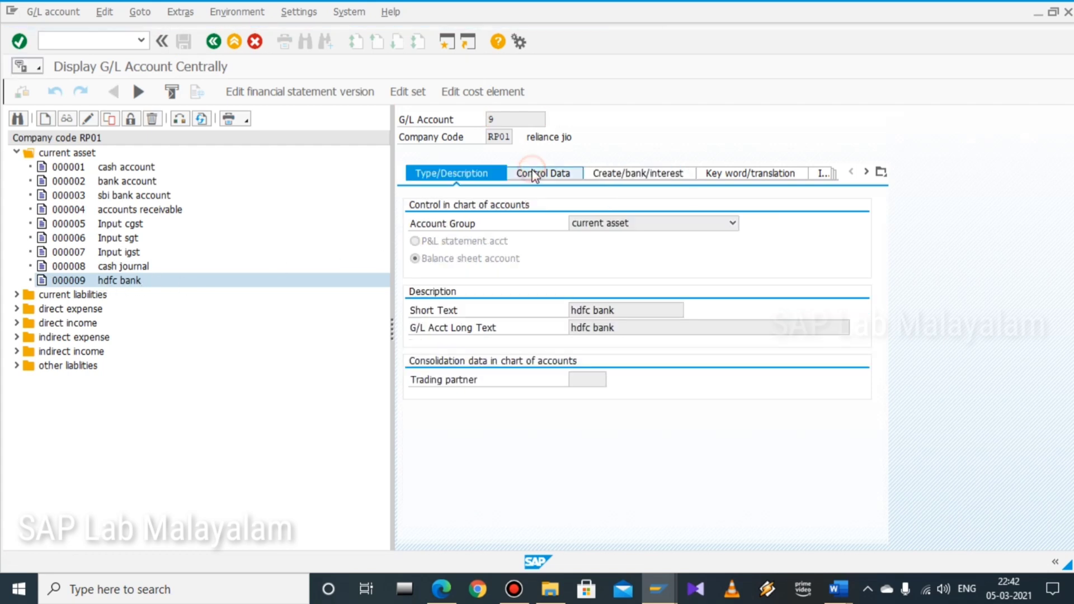
{"action": "left_click", "coordinate": [418, 140]}
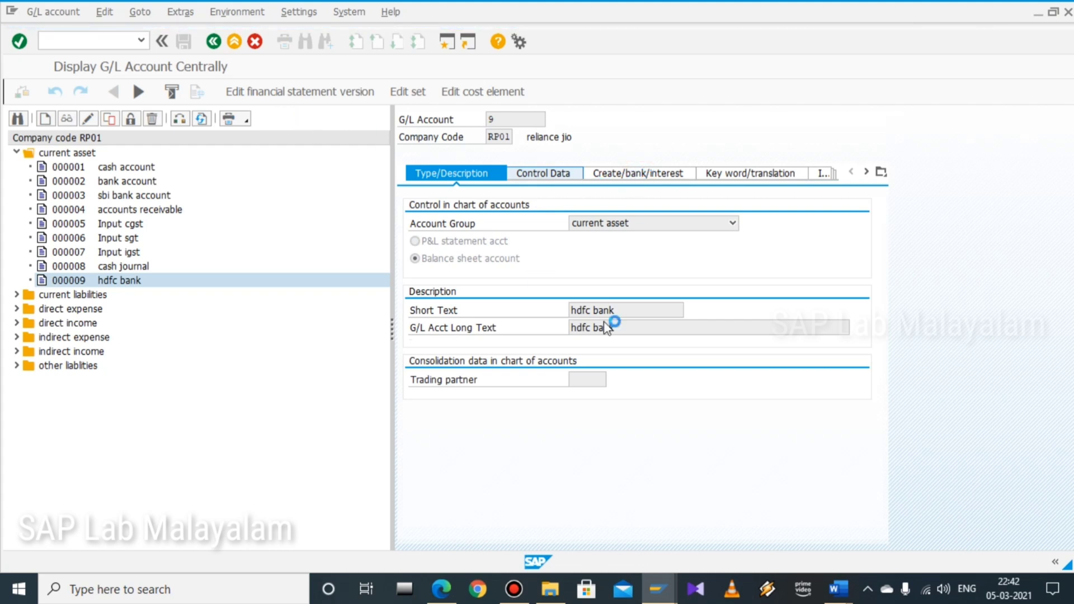
{"action": "left_click", "coordinate": [838, 589]}
{"action": "left_click", "coordinate": [878, 529]}
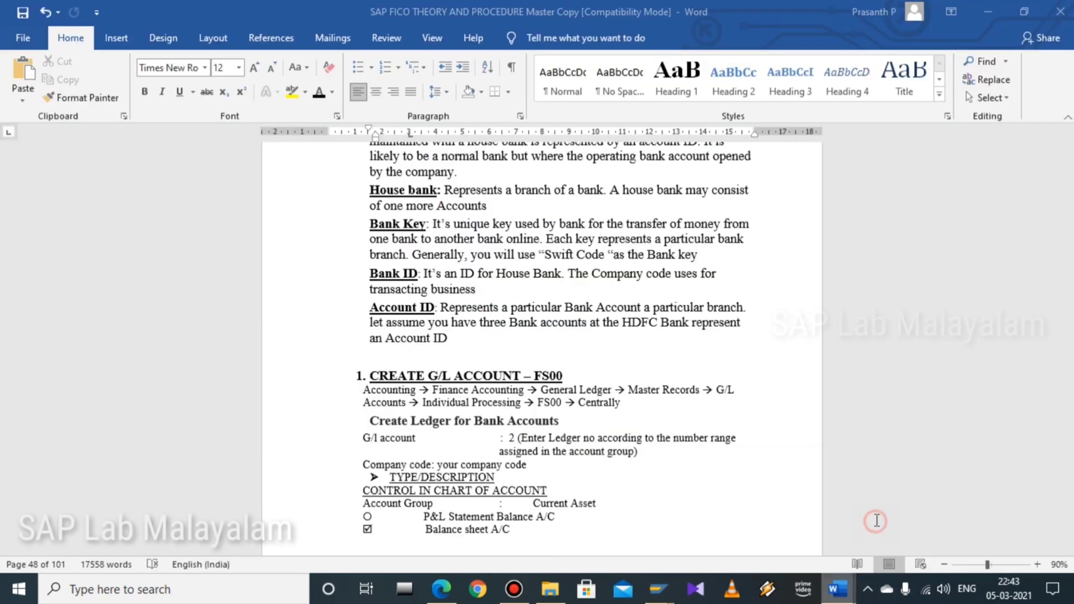
{"action": "left_click_drag", "start_coordinate": [575, 376], "coordinate": [534, 375]}
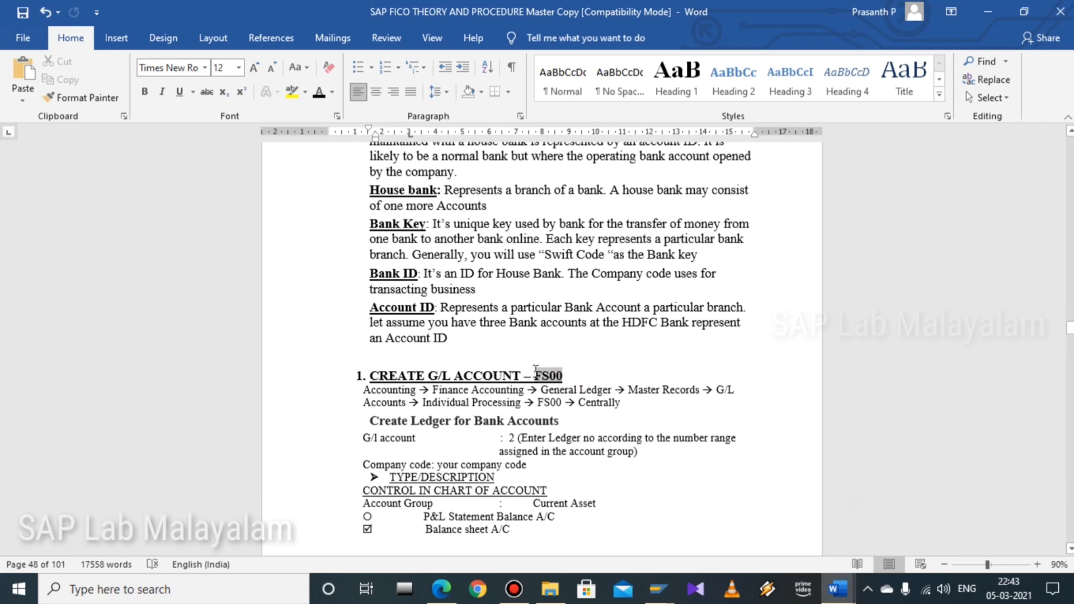
{"action": "left_click", "coordinate": [648, 411]}
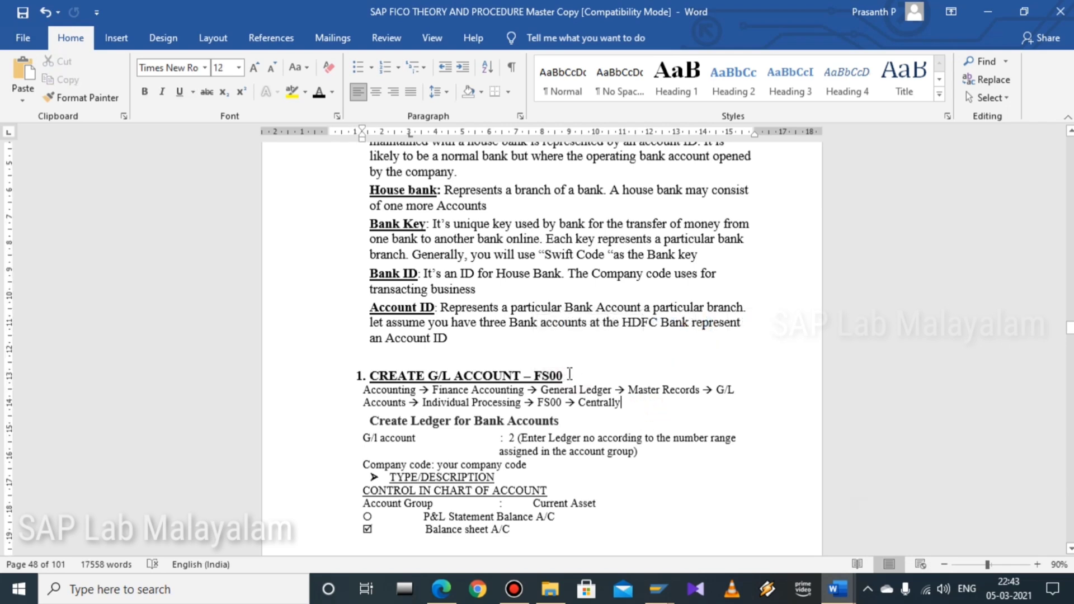
{"action": "scroll", "coordinate": [568, 375], "scroll_direction": "down", "scroll_amount": 10}
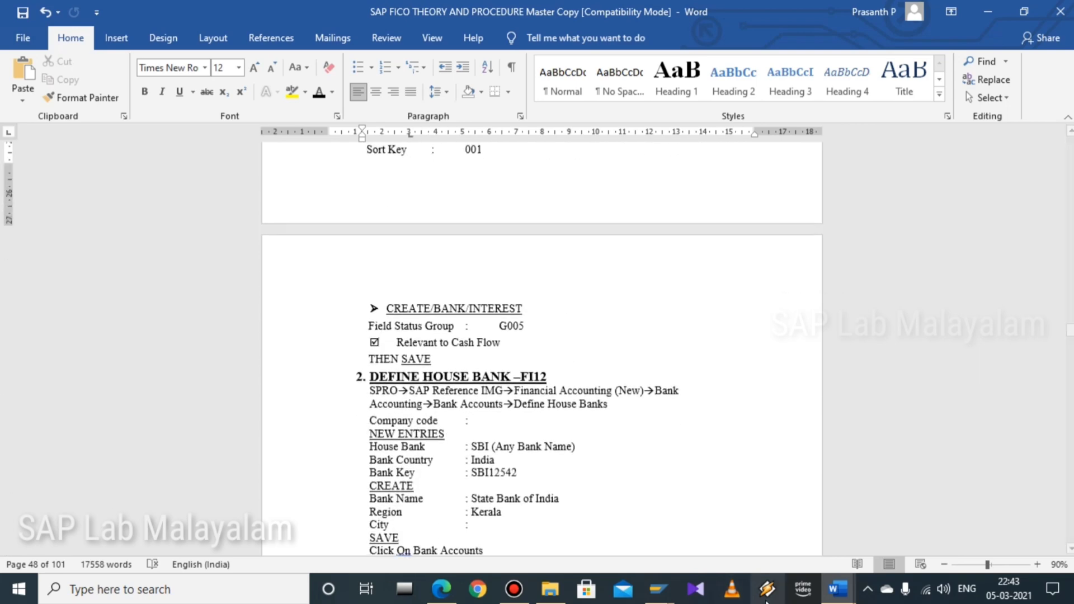
Switch to the HOUSE BANK Word document and read its House Bank Configuration list
{"action": "left_click", "coordinate": [837, 588]}
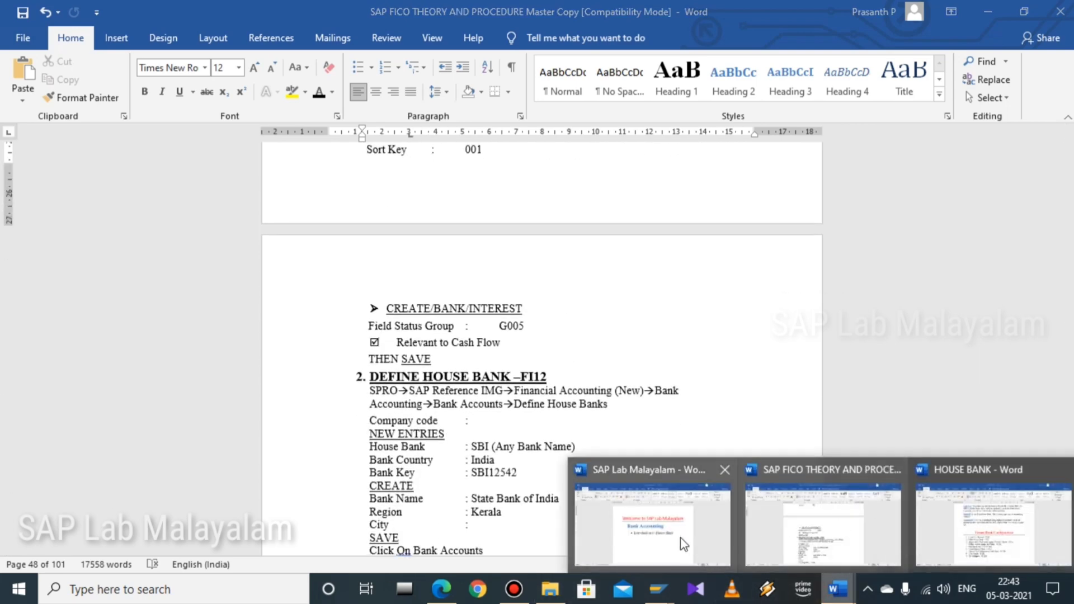
{"action": "left_click", "coordinate": [993, 523]}
{"action": "scroll", "coordinate": [401, 209], "scroll_direction": "down", "scroll_amount": 3}
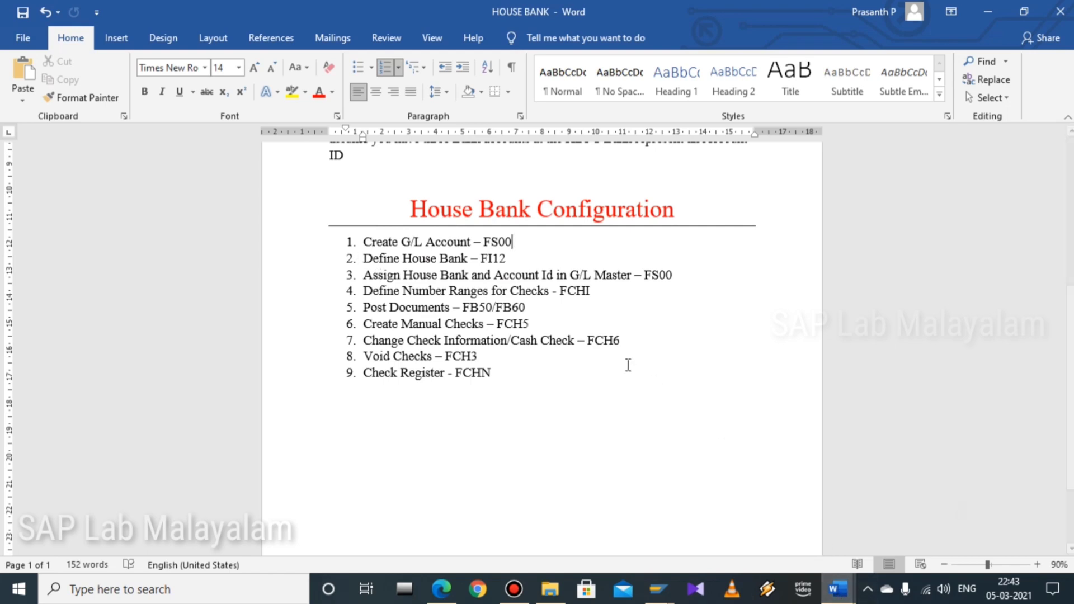
{"action": "mouse_move", "coordinate": [837, 589]}
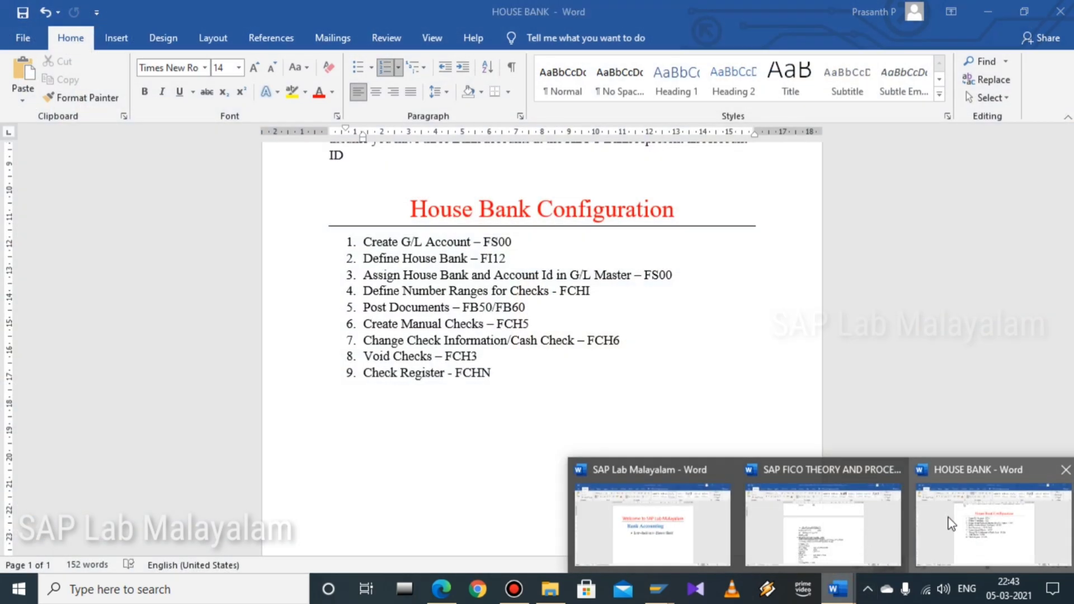
{"action": "left_click", "coordinate": [948, 518]}
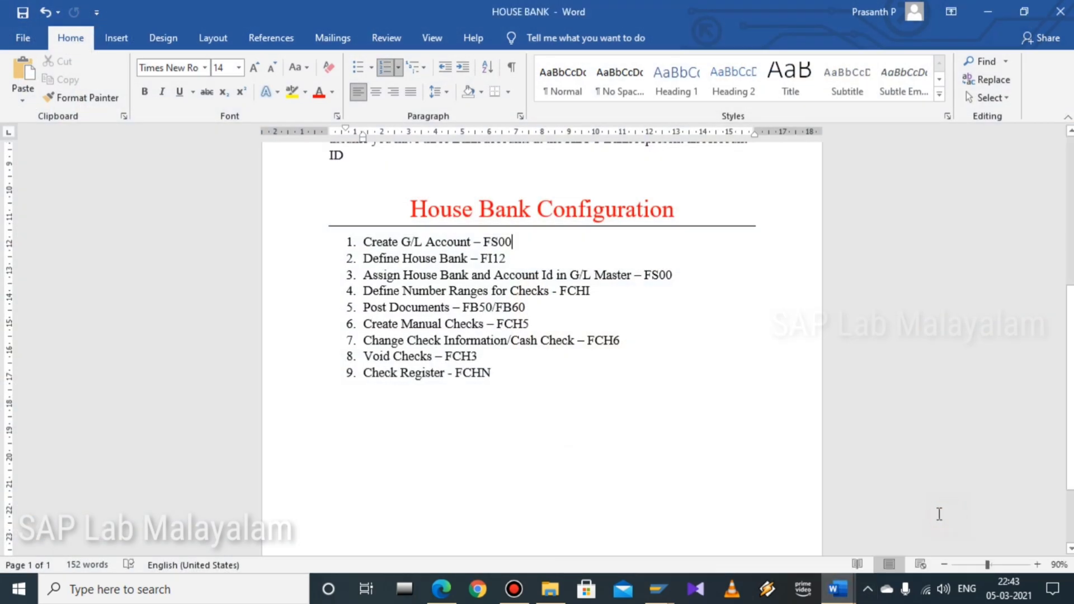
Switch back to SAP, leave the G/L account display, and open transaction FI12 to view the house banks of company code RP01
{"action": "mouse_move", "coordinate": [655, 589]}
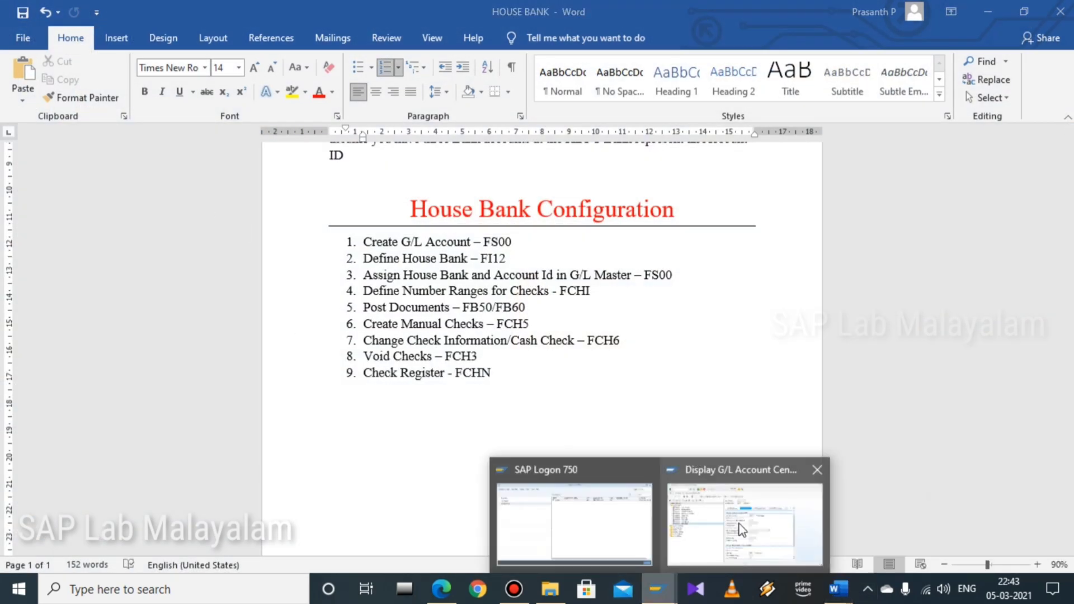
{"action": "left_click", "coordinate": [741, 528]}
{"action": "left_click", "coordinate": [84, 41]}
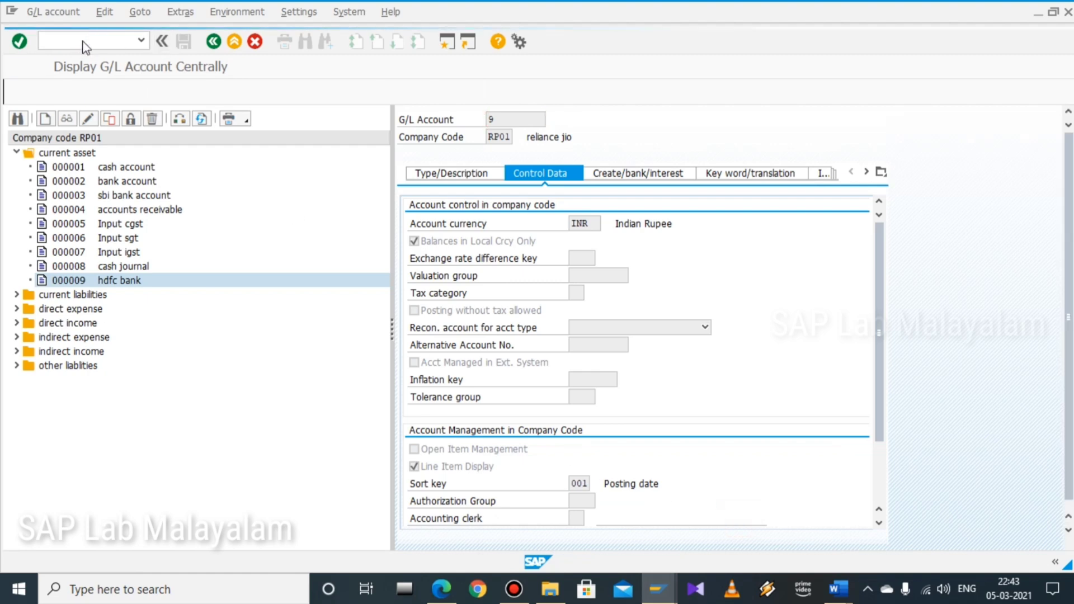
{"action": "key", "text": "F3"}
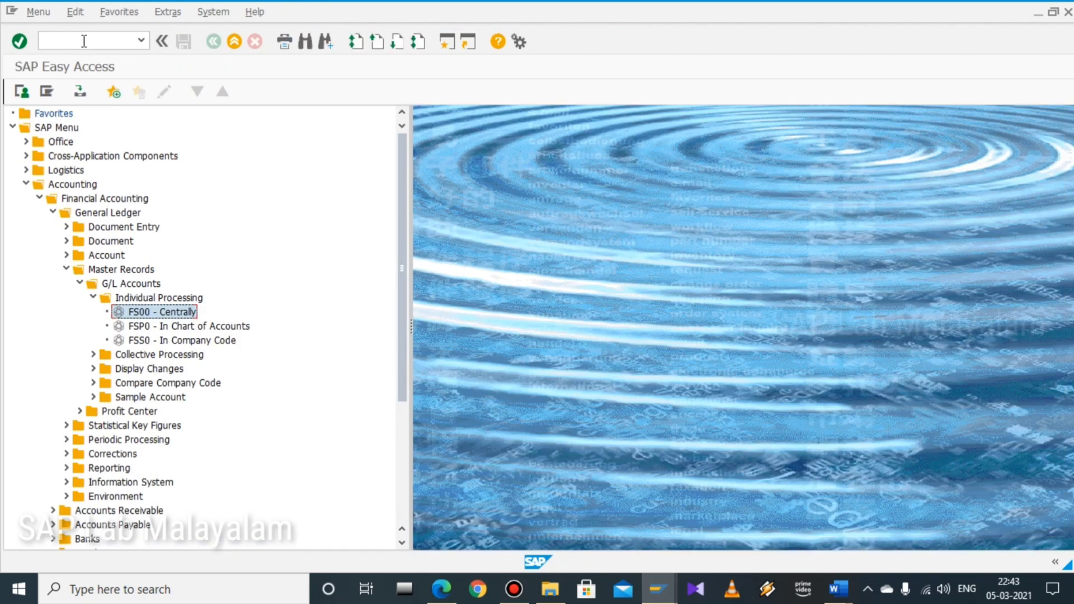
{"action": "left_click", "coordinate": [84, 41]}
{"action": "type", "text": "fi12"}
{"action": "key", "text": "Return"}
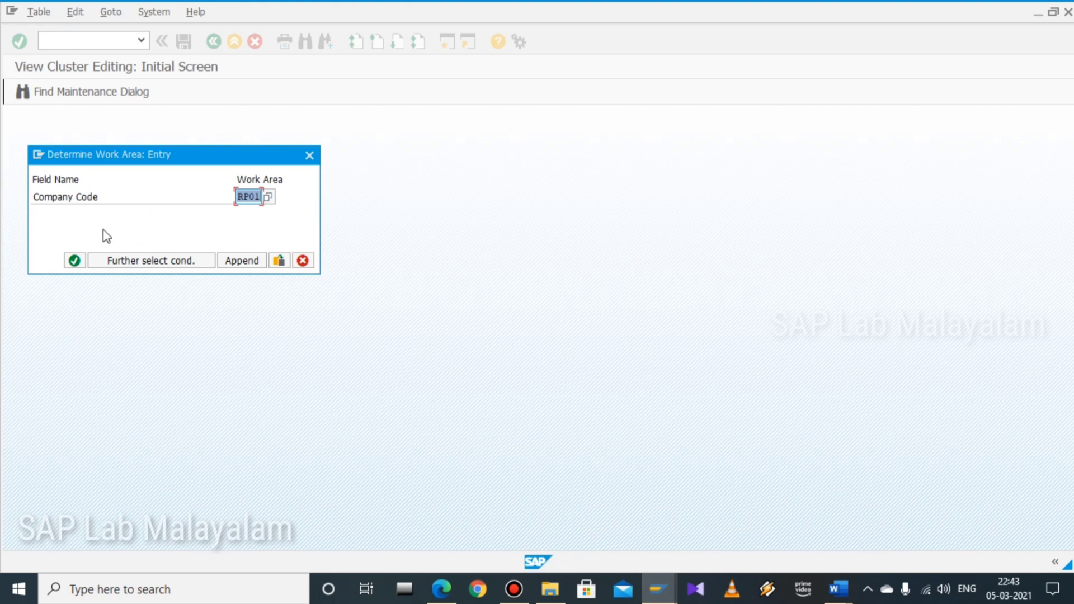
{"action": "key", "text": "Return"}
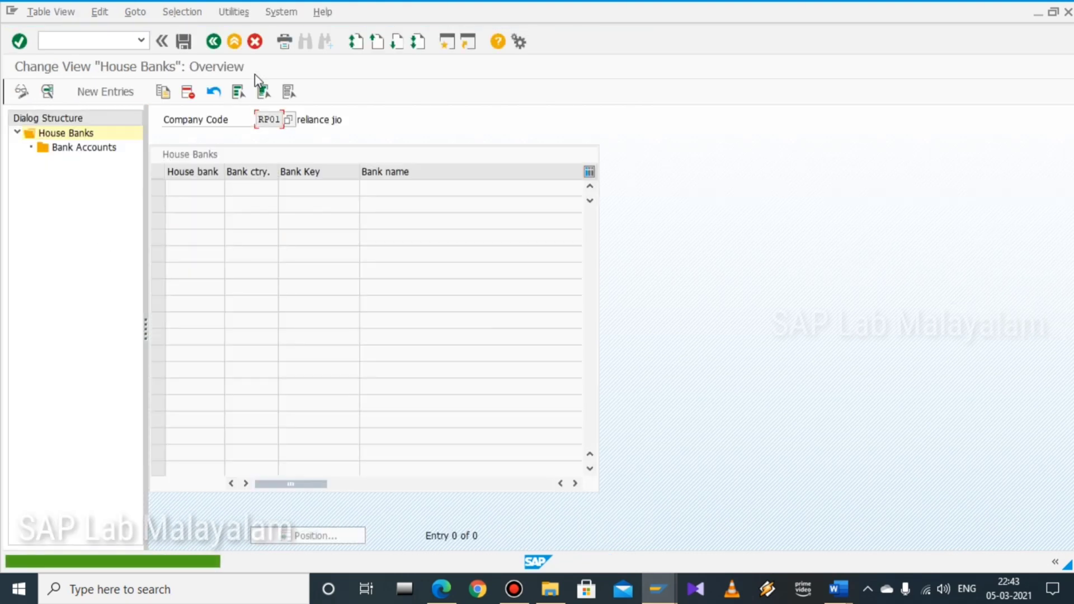
Leave the house banks overview with /n and collapse the Accounting folder in SAP Easy Access
{"action": "left_click", "coordinate": [107, 39]}
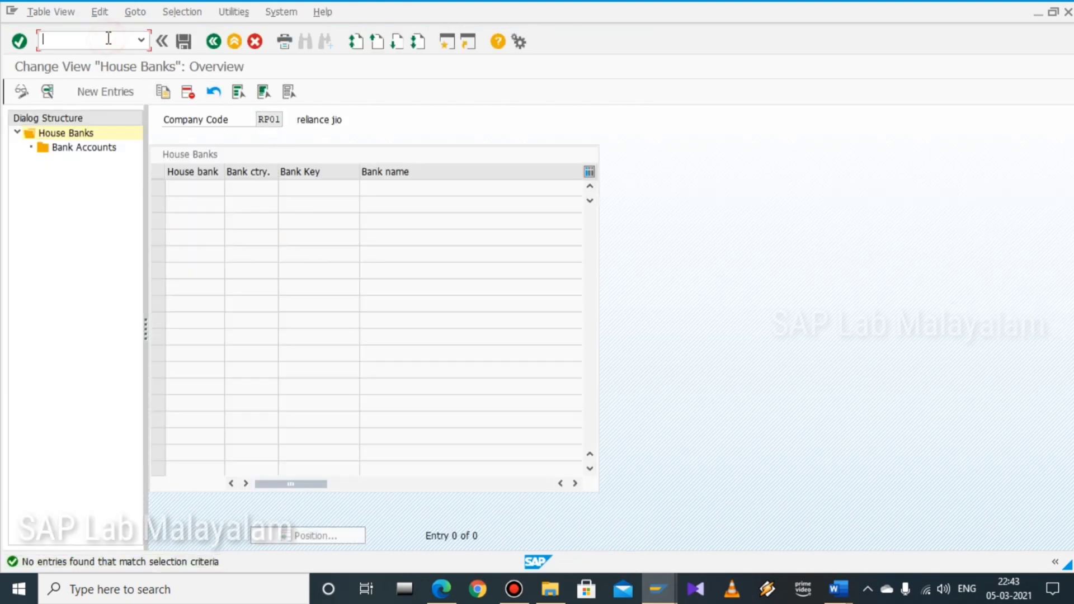
{"action": "type", "text": "/n"}
{"action": "key", "text": "Return"}
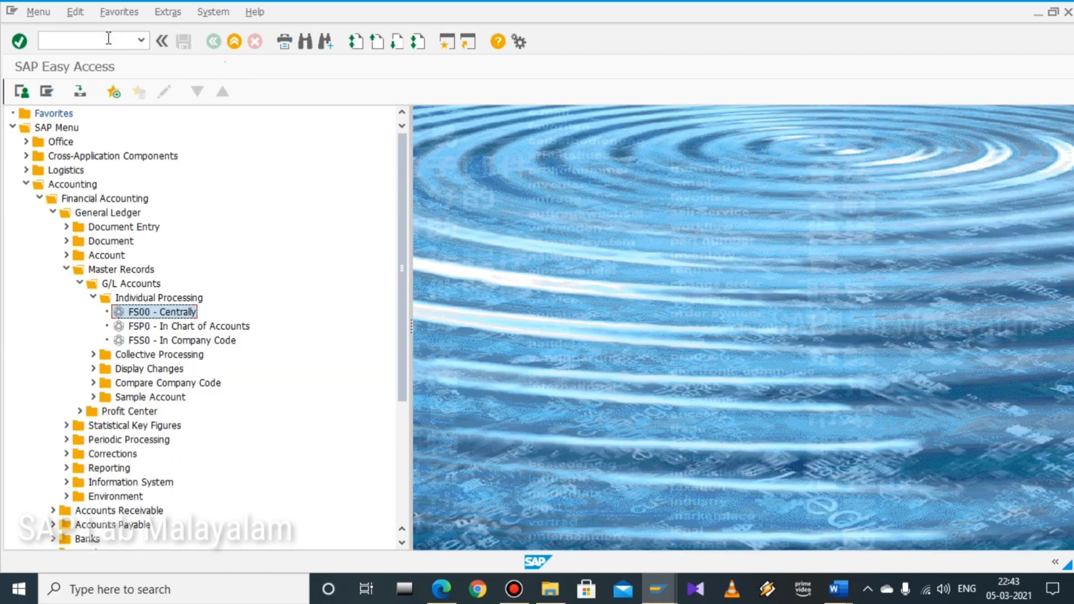
{"action": "left_click", "coordinate": [26, 184]}
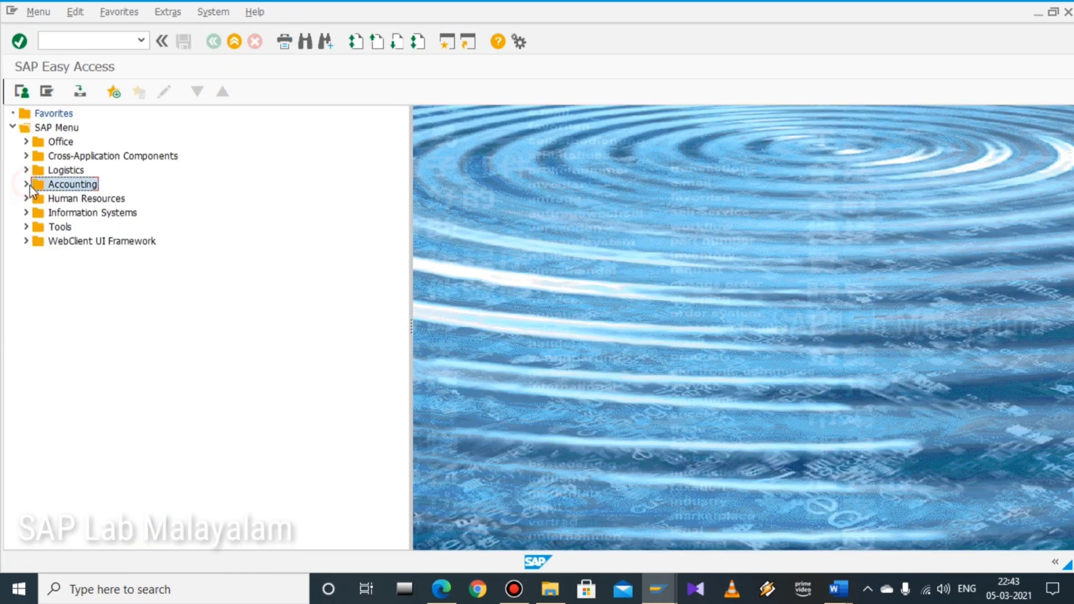
Check the customizing path for Define House Bank in the Word procedure document and return to SAP
{"action": "left_click", "coordinate": [838, 589]}
{"action": "left_click", "coordinate": [861, 550]}
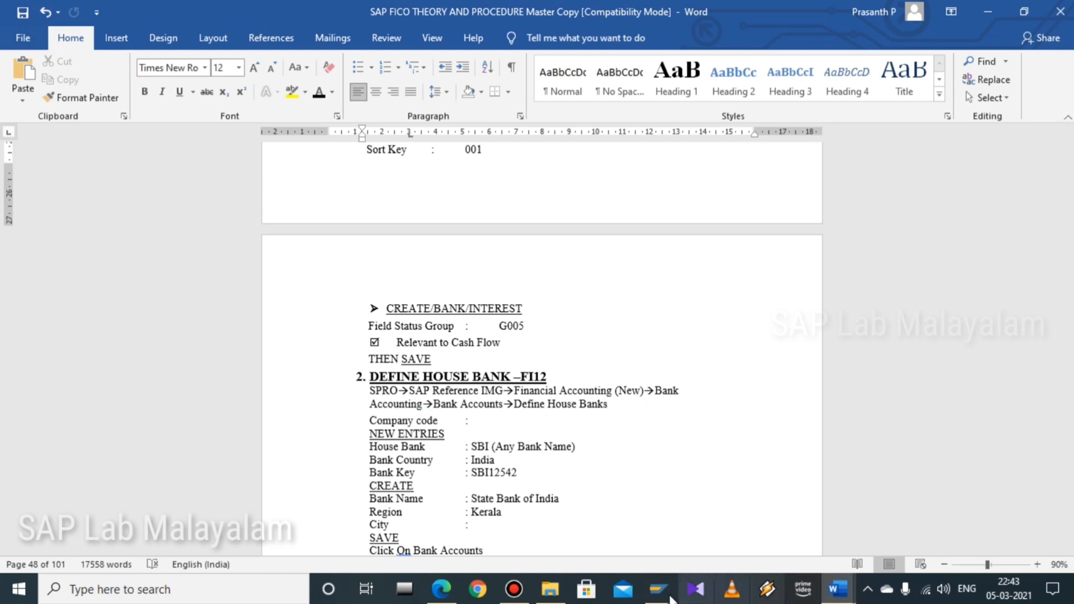
{"action": "mouse_move", "coordinate": [648, 596]}
{"action": "left_click", "coordinate": [951, 537]}
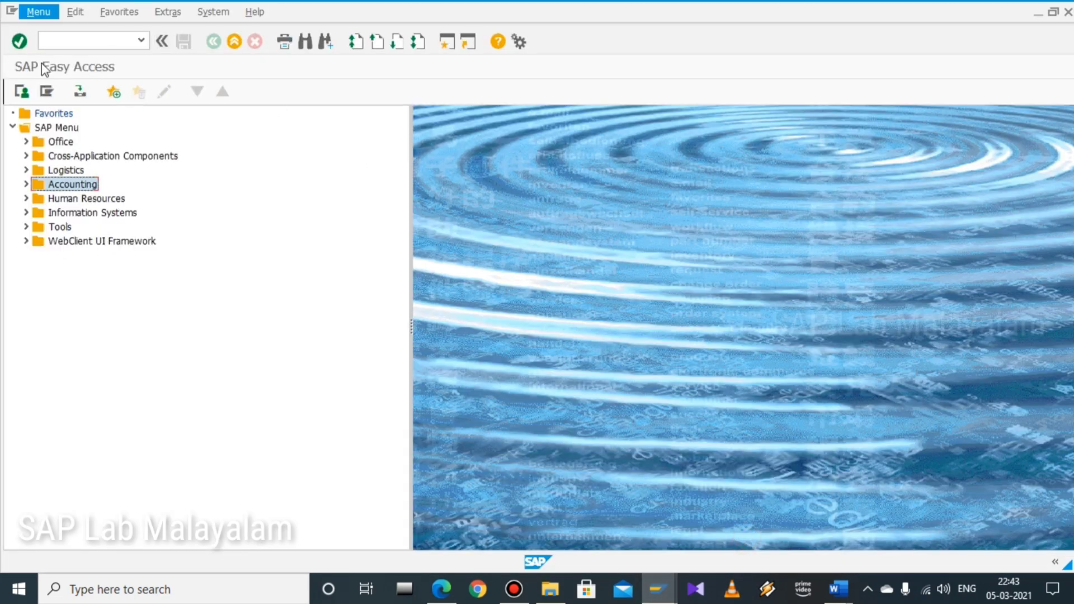
Open transaction SPRO and display the SAP Reference IMG
{"action": "left_click", "coordinate": [73, 40]}
{"action": "type", "text": "sp"}
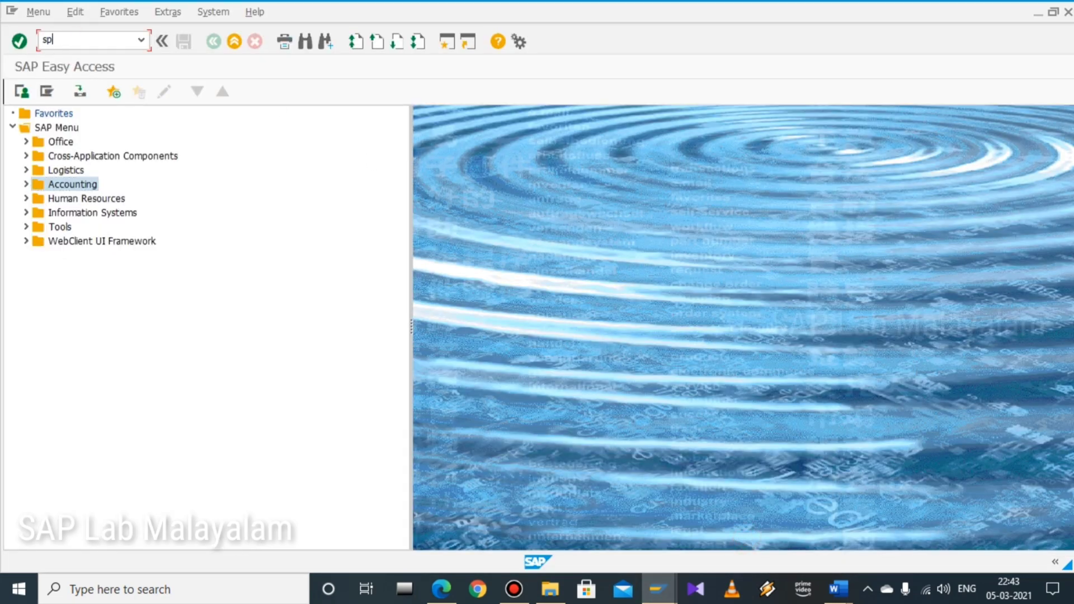
{"action": "type", "text": "ro"}
{"action": "key", "text": "Return"}
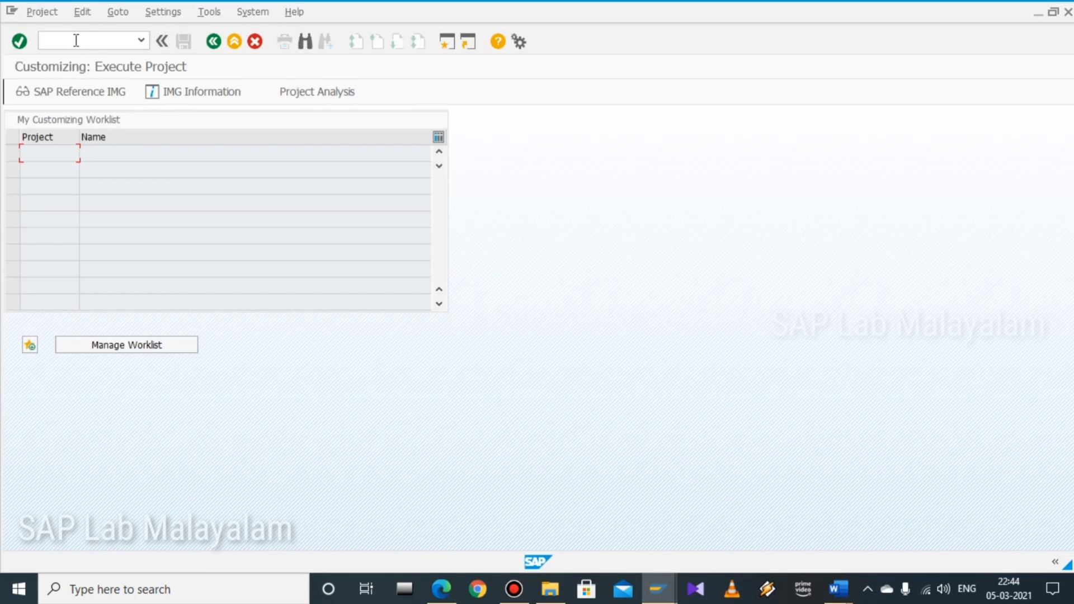
{"action": "left_click", "coordinate": [82, 91]}
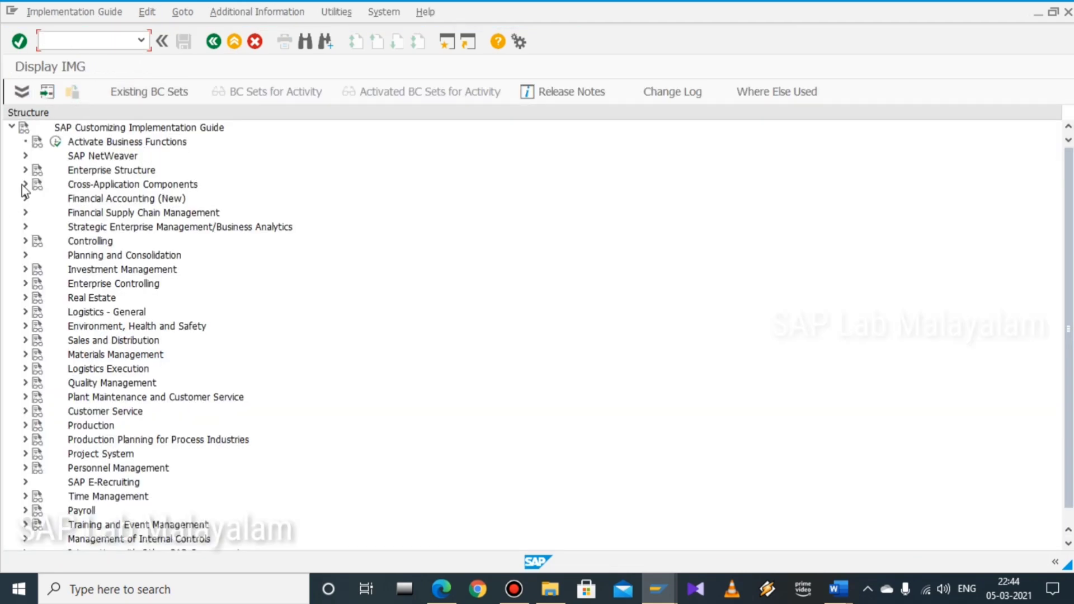
Open Define House Banks under Financial Accounting (New), Bank Accounting, Bank Accounts, for company code RP01
{"action": "left_click", "coordinate": [26, 199]}
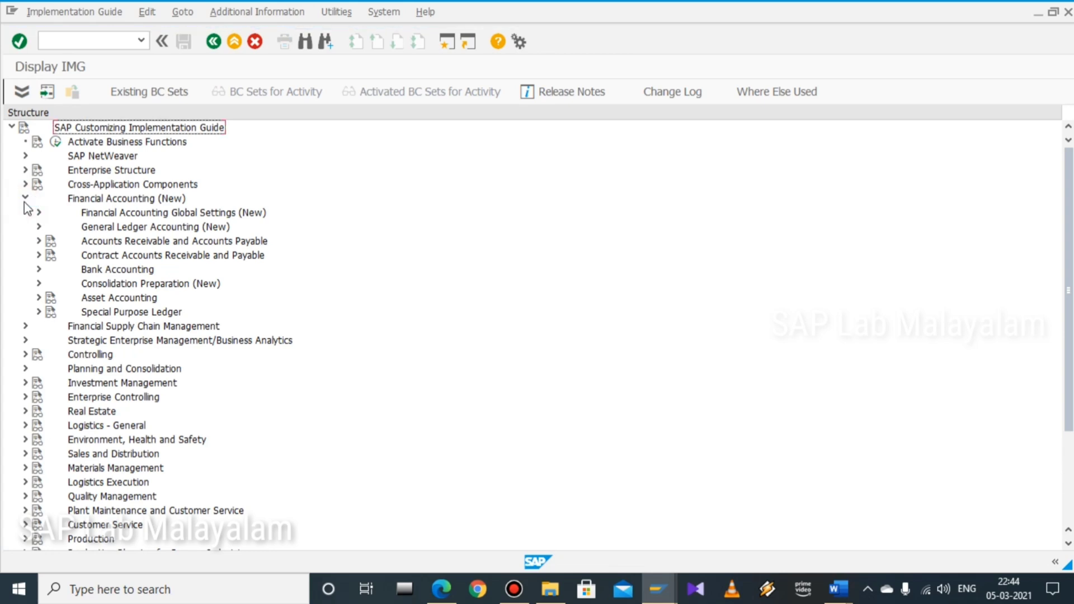
{"action": "left_click", "coordinate": [39, 269]}
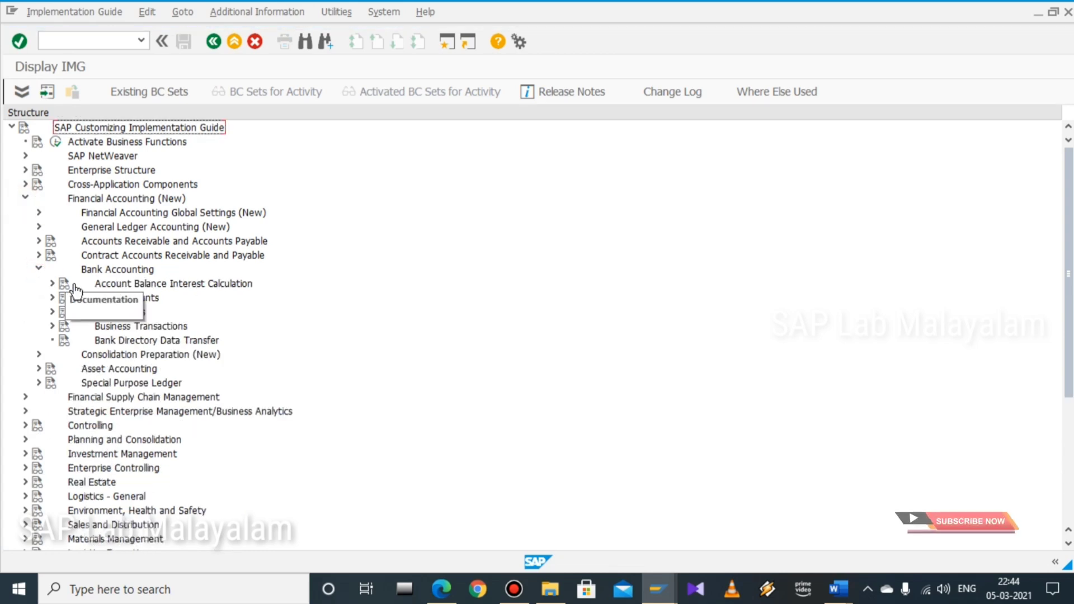
{"action": "left_click", "coordinate": [52, 297]}
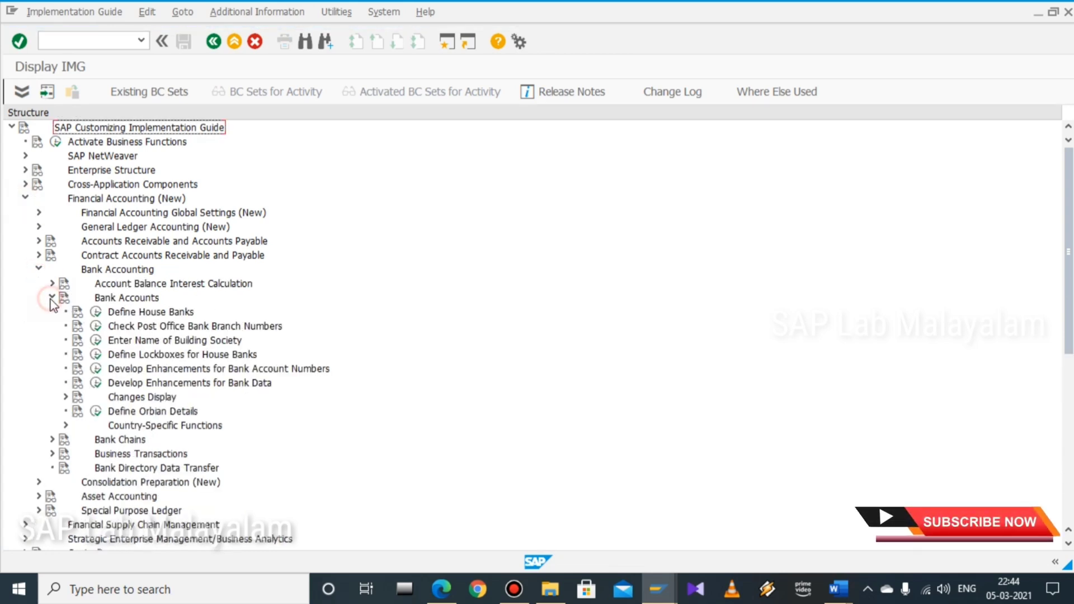
{"action": "left_click", "coordinate": [96, 312]}
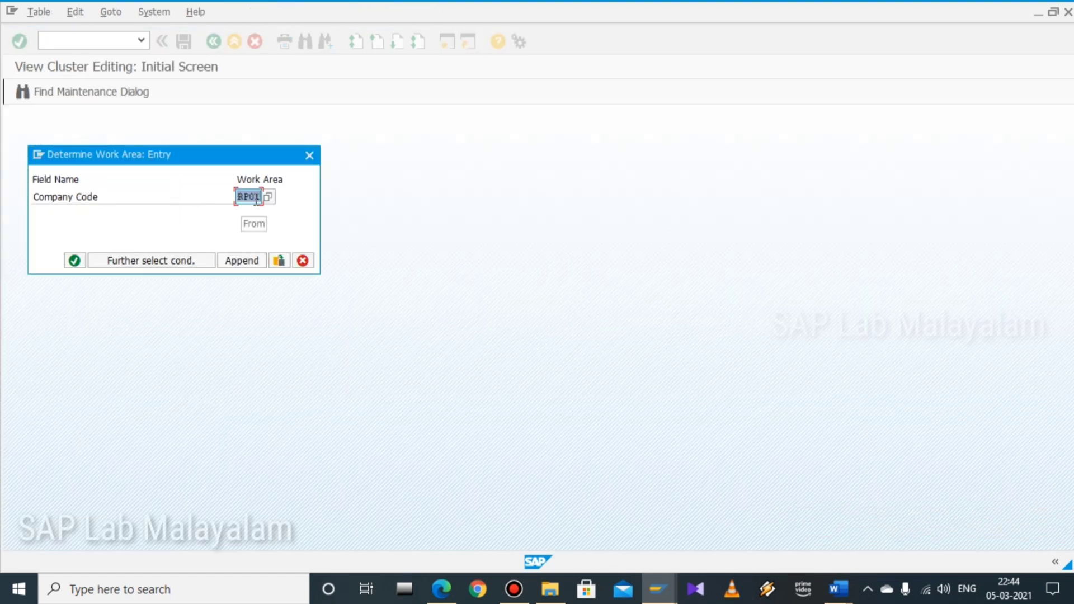
{"action": "key", "text": "Return"}
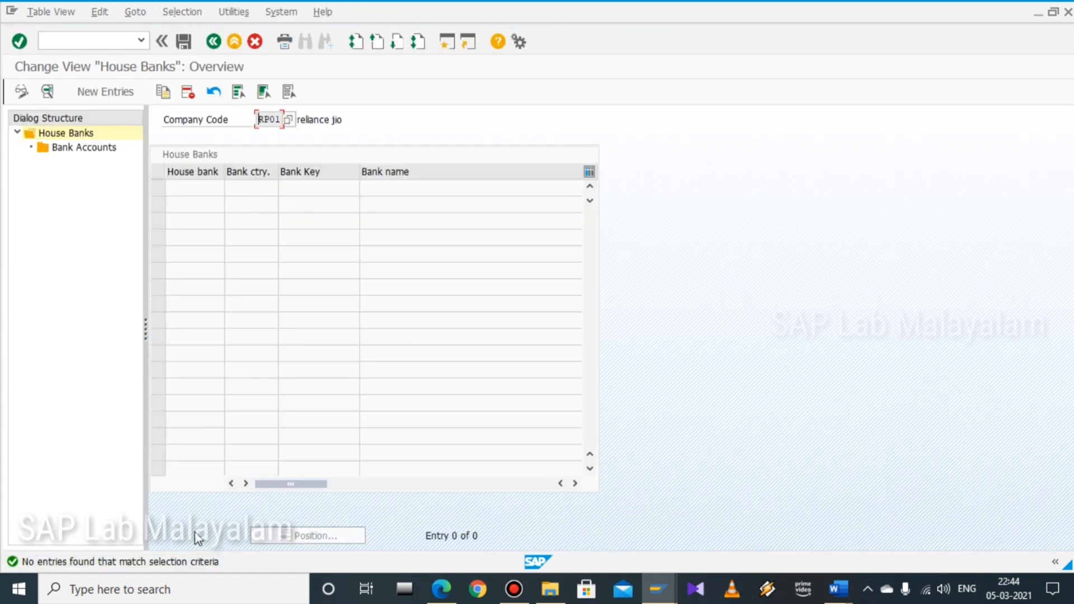
Create a new house bank entry hdfc with bank country IN and bank key hdfc123
{"action": "left_click", "coordinate": [115, 96]}
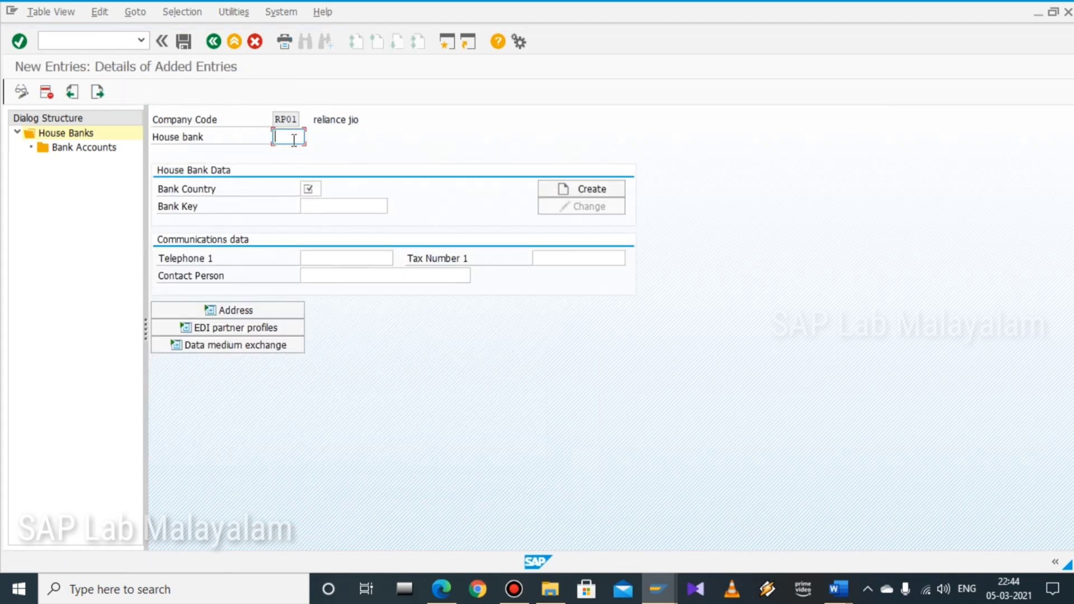
{"action": "type", "text": "hdfc"}
{"action": "left_click", "coordinate": [309, 188]}
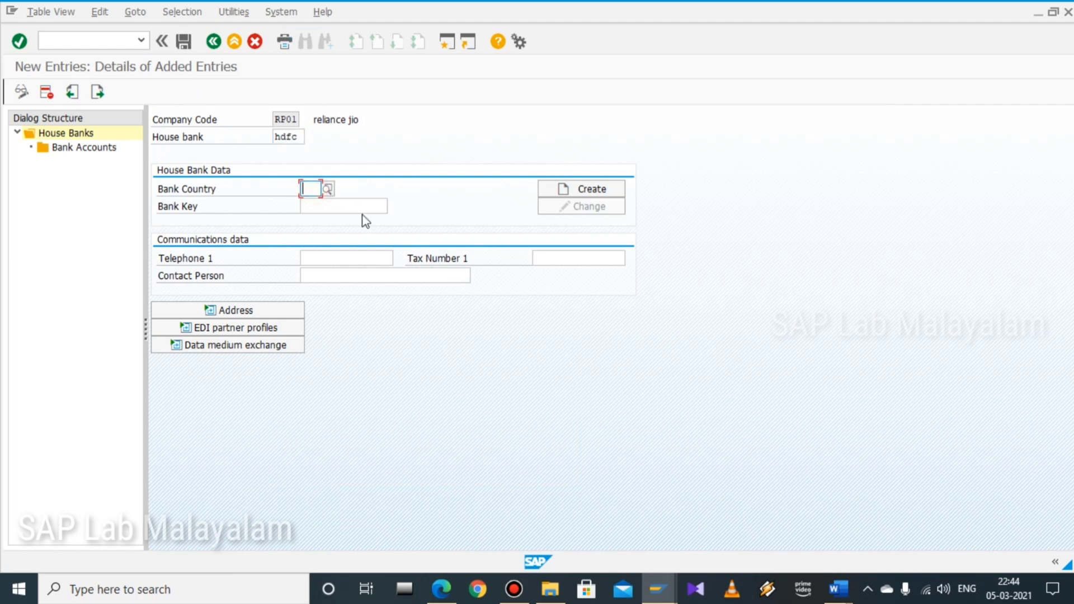
{"action": "type", "text": "in"}
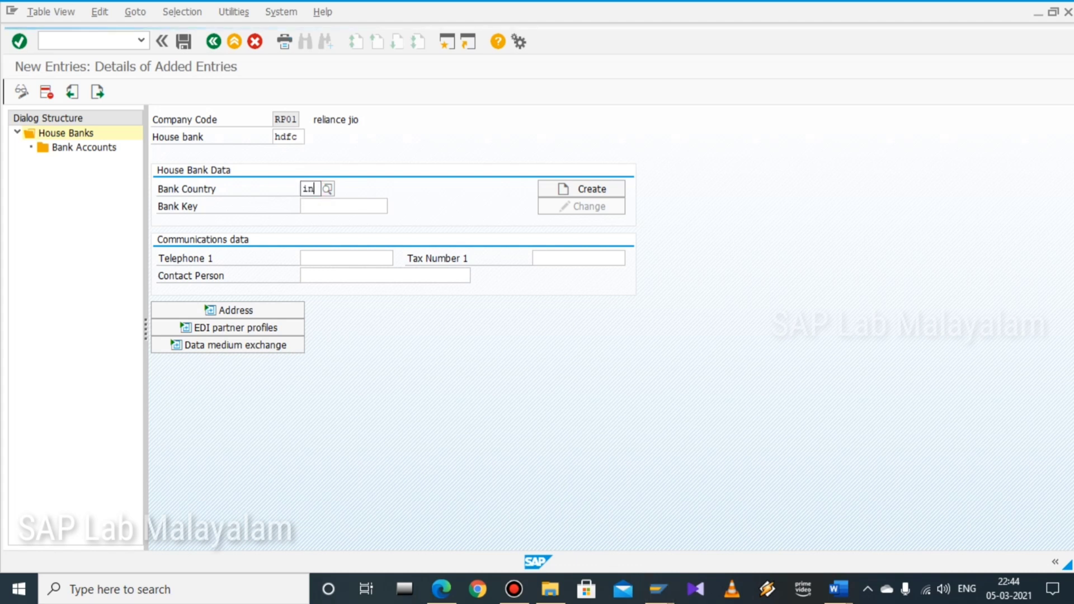
{"action": "left_click", "coordinate": [319, 224]}
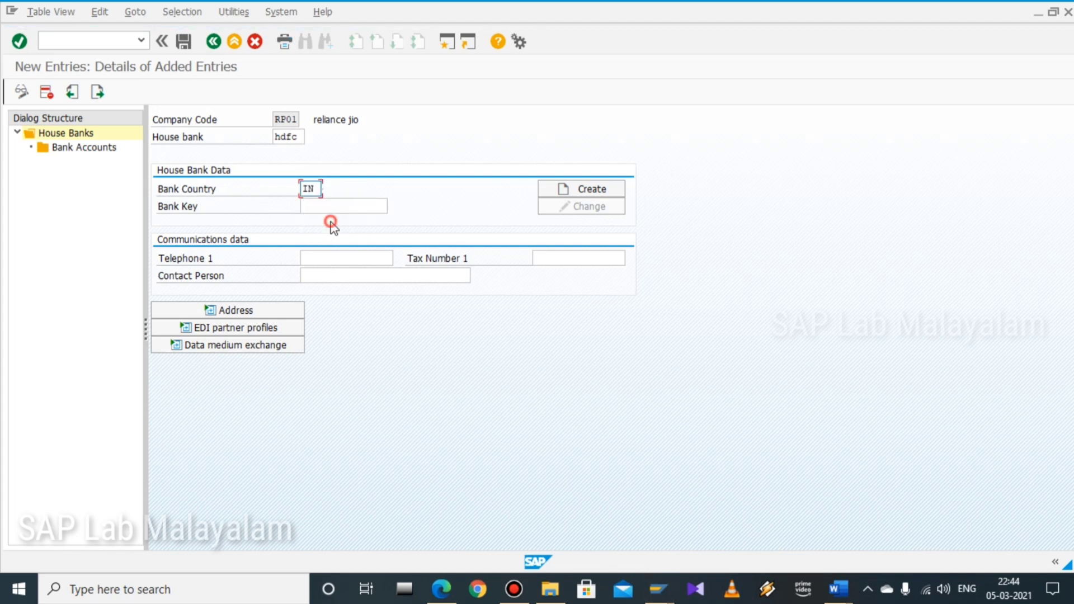
{"action": "left_click", "coordinate": [316, 204]}
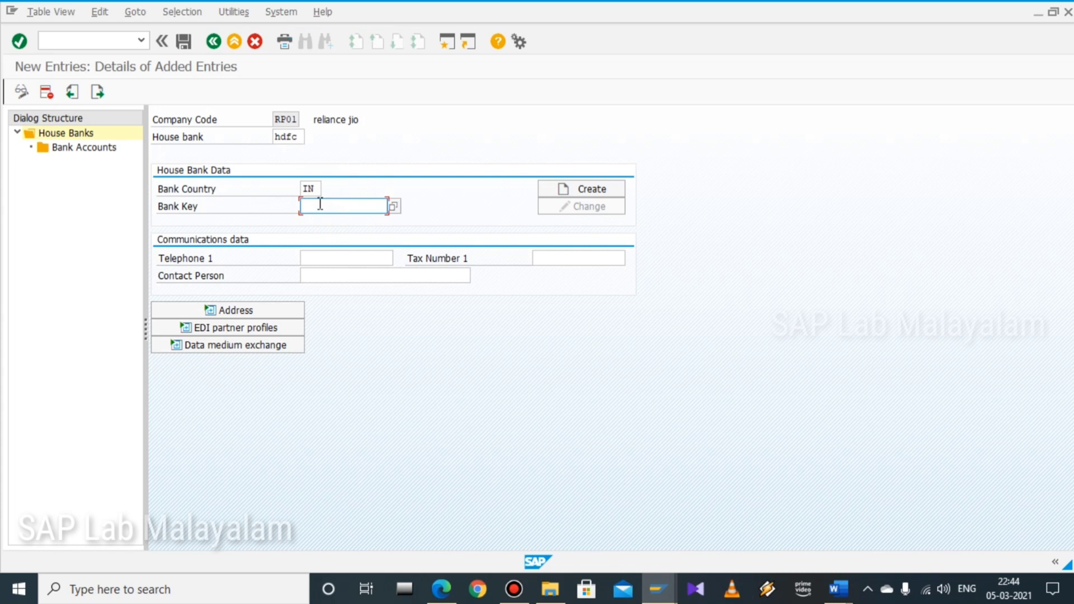
{"action": "type", "text": "hdfc123"}
{"action": "left_click", "coordinate": [576, 190]}
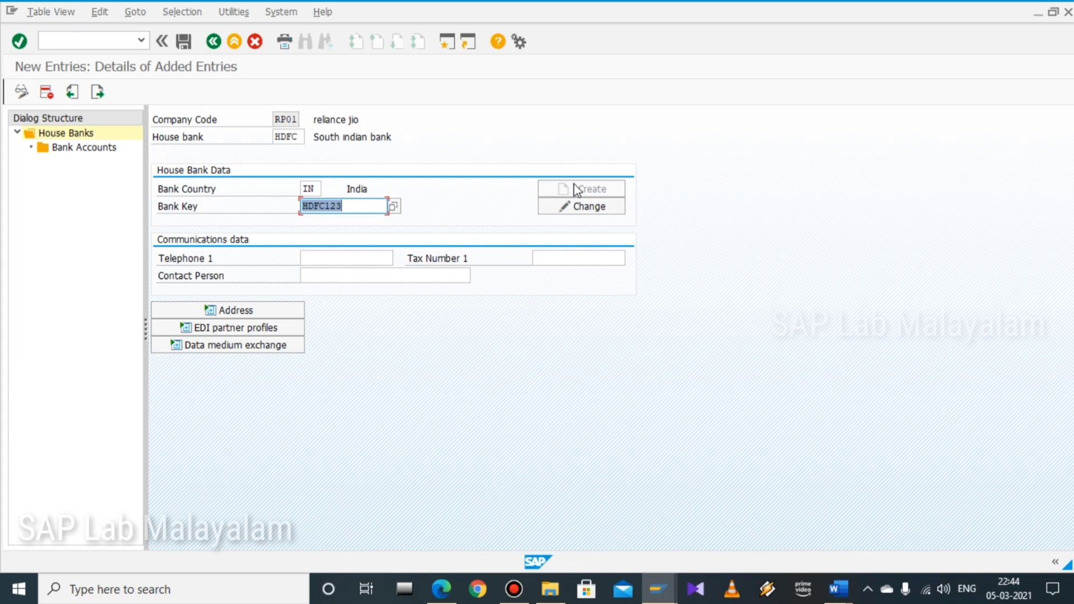
Edit the bank data of bank key HDFC123 and set the bank name to hdfc bank
{"action": "left_click", "coordinate": [599, 205]}
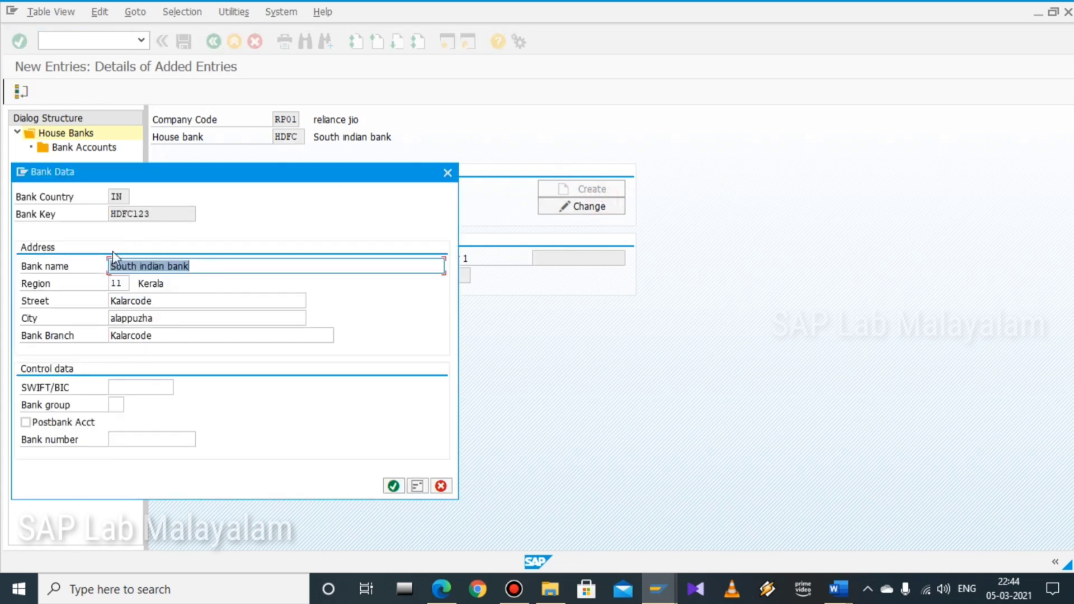
{"action": "left_click_drag", "start_coordinate": [228, 171], "coordinate": [610, 173]}
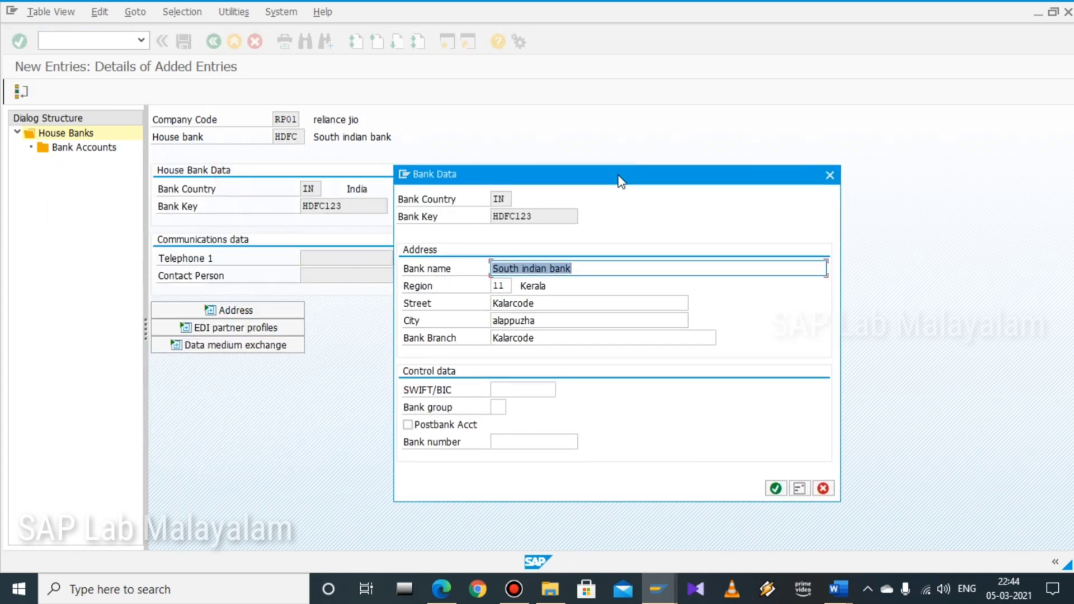
{"action": "key", "text": "BackSpace"}
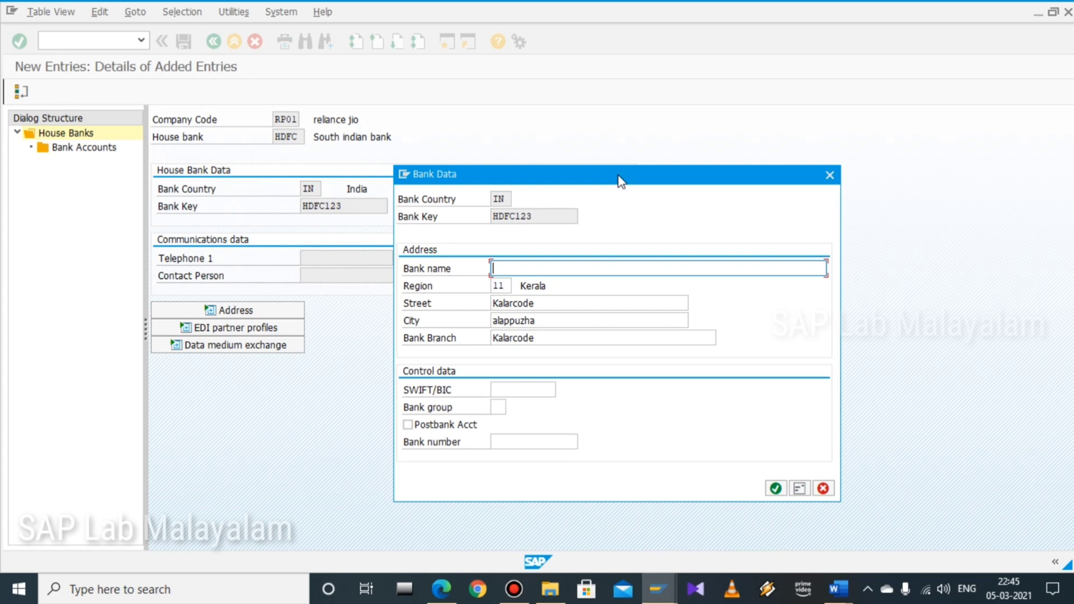
{"action": "type", "text": "hdfc ban"}
{"action": "key", "text": "Tab"}
{"action": "key", "text": "Tab"}
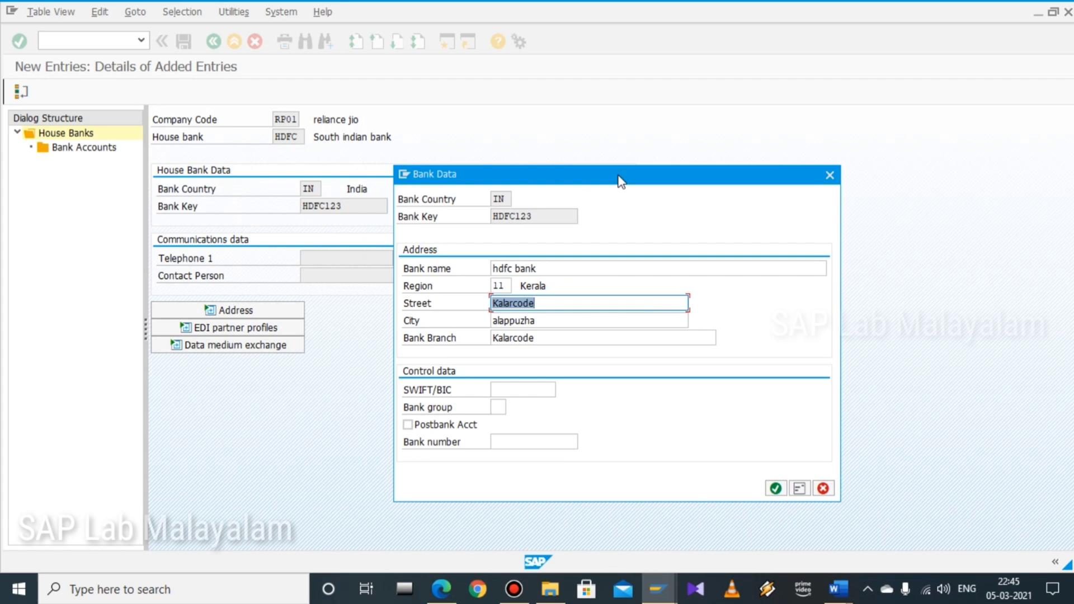
Set the bank's street and city to kollam and its branch to karunagappally, and accept the bank data
{"action": "key", "text": "BackSpace"}
{"action": "type", "text": "kollam"}
{"action": "key", "text": "Tab"}
{"action": "type", "text": "kollam"}
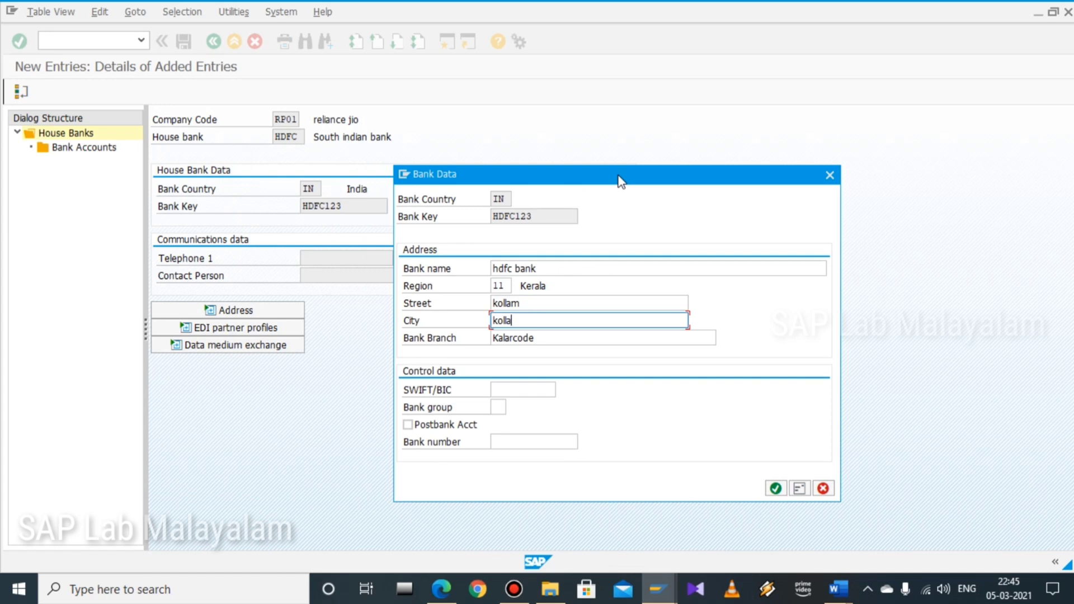
{"action": "key", "text": "Tab"}
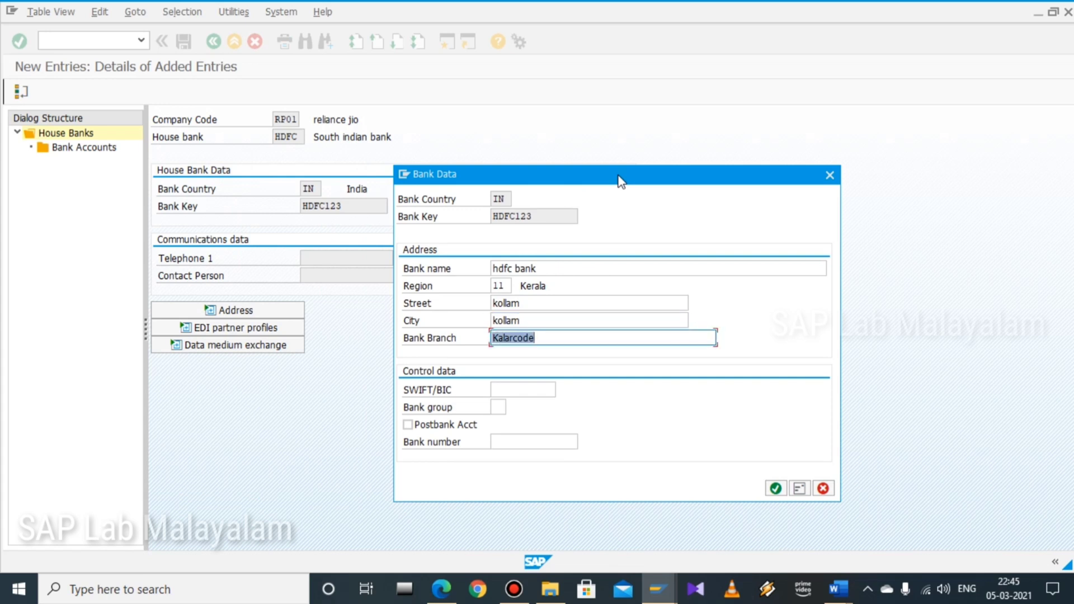
{"action": "type", "text": "karunagappal"}
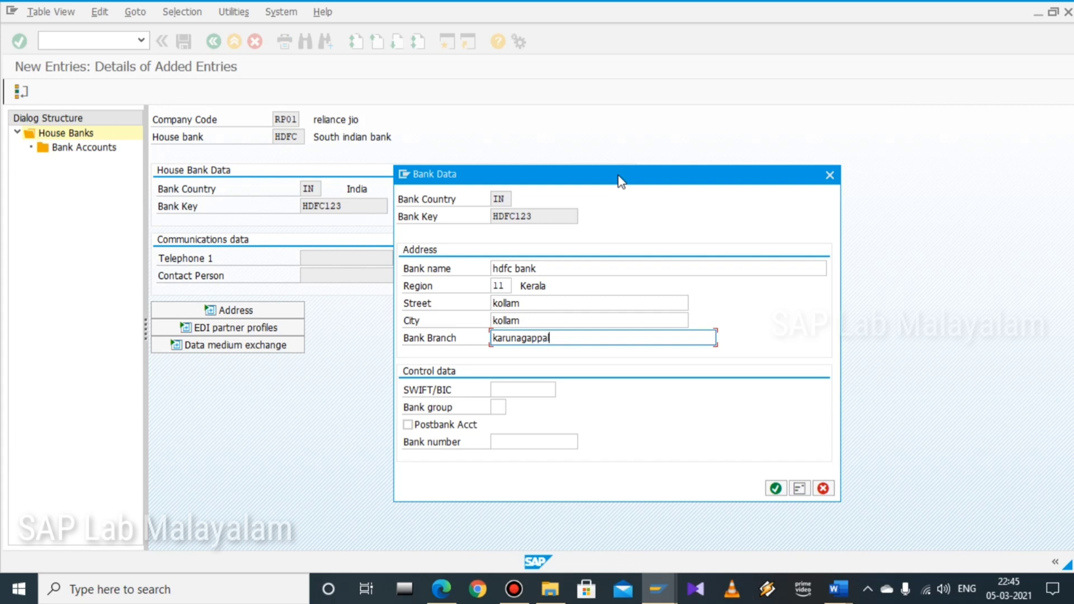
{"action": "type", "text": "ly"}
{"action": "left_click", "coordinate": [774, 488]}
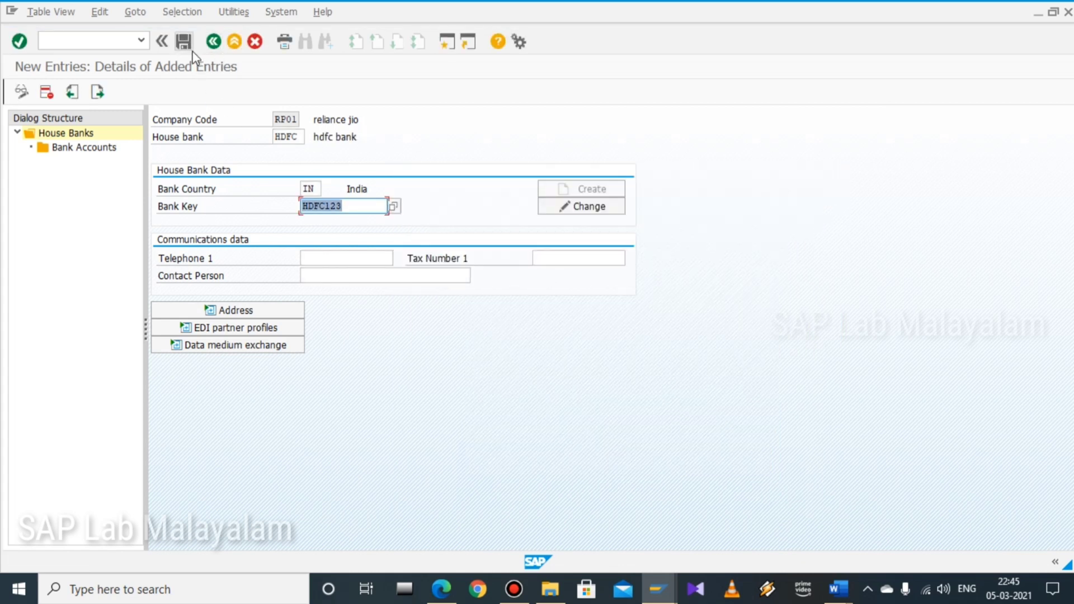
Enter the house bank's telephone number and expand its address details for review
{"action": "left_click", "coordinate": [344, 260]}
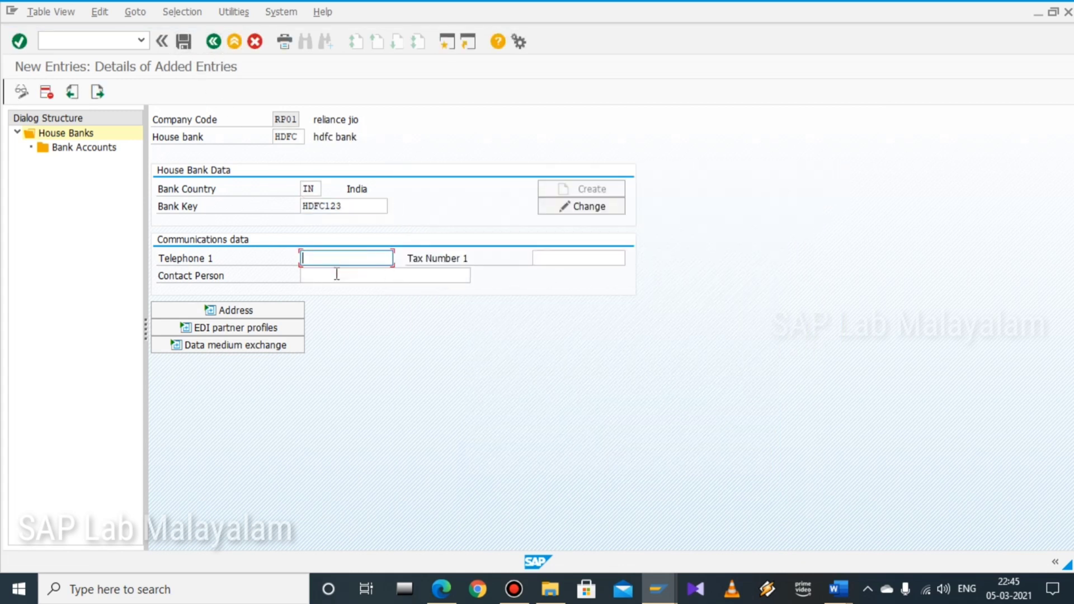
{"action": "type", "text": "1233333333"}
{"action": "left_click", "coordinate": [207, 311]}
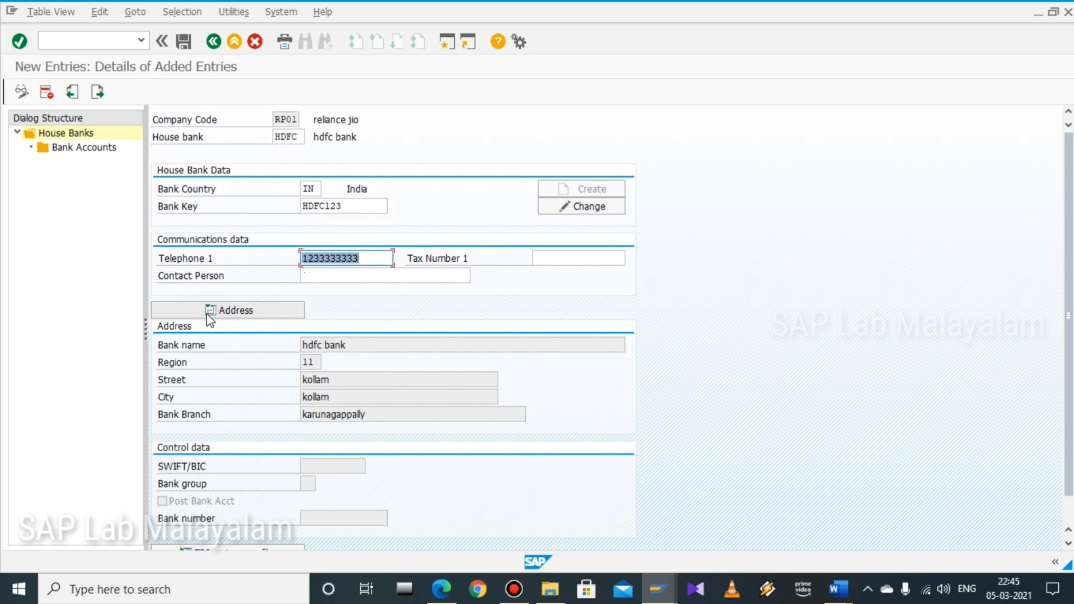
{"action": "scroll", "coordinate": [383, 371], "scroll_direction": "down", "scroll_amount": 2}
{"action": "scroll", "coordinate": [382, 370], "scroll_direction": "up", "scroll_amount": 1}
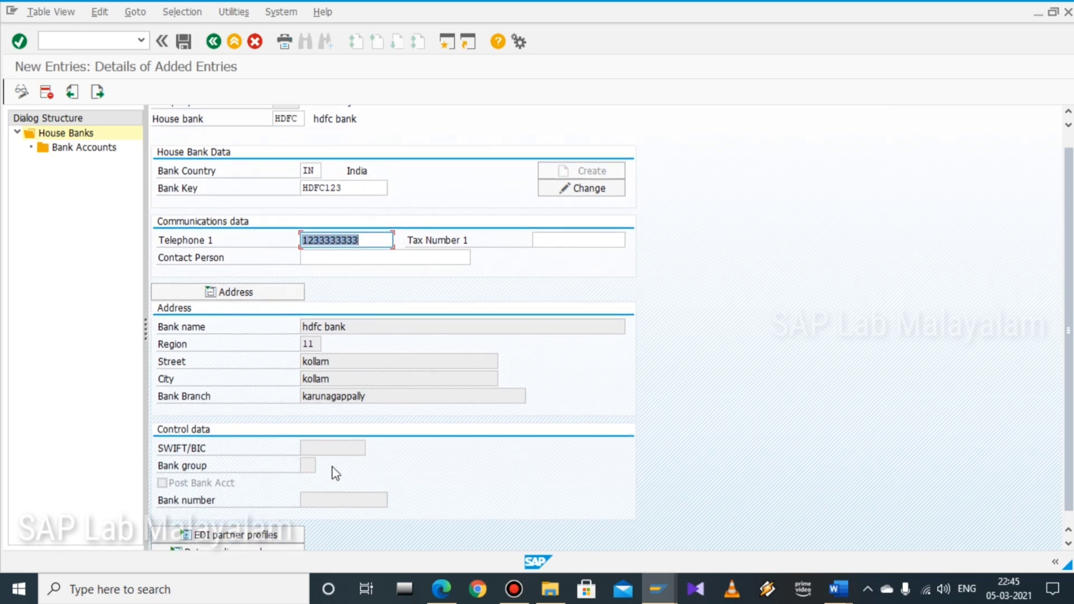
{"action": "scroll", "coordinate": [336, 473], "scroll_direction": "up", "scroll_amount": 1}
Recheck the bank data of the HDFC house bank and save the entry under the rp01 customizing request
{"action": "left_click", "coordinate": [579, 208]}
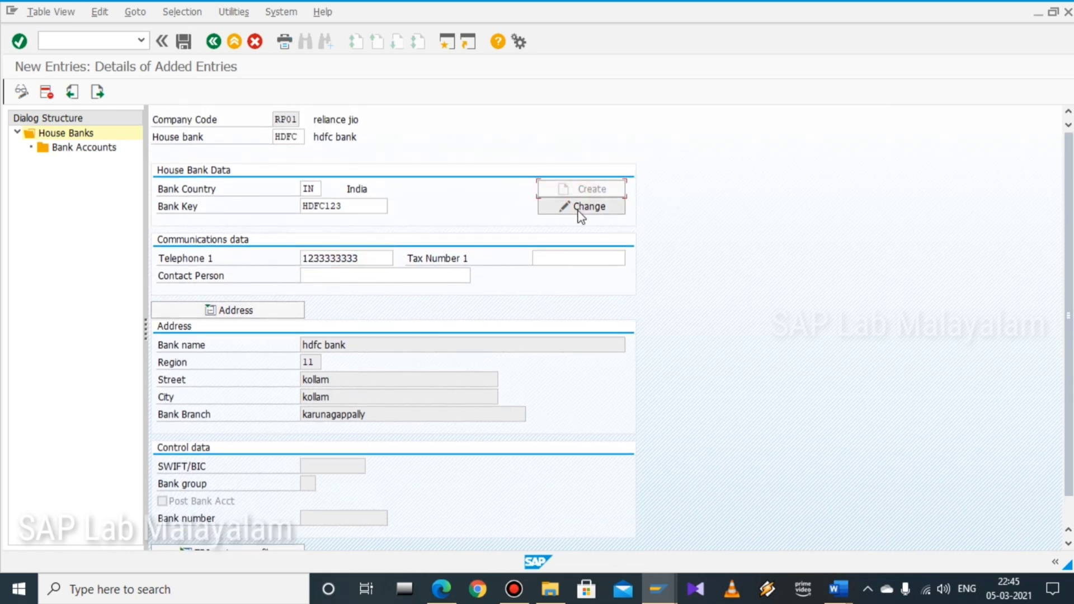
{"action": "left_click", "coordinate": [579, 207]}
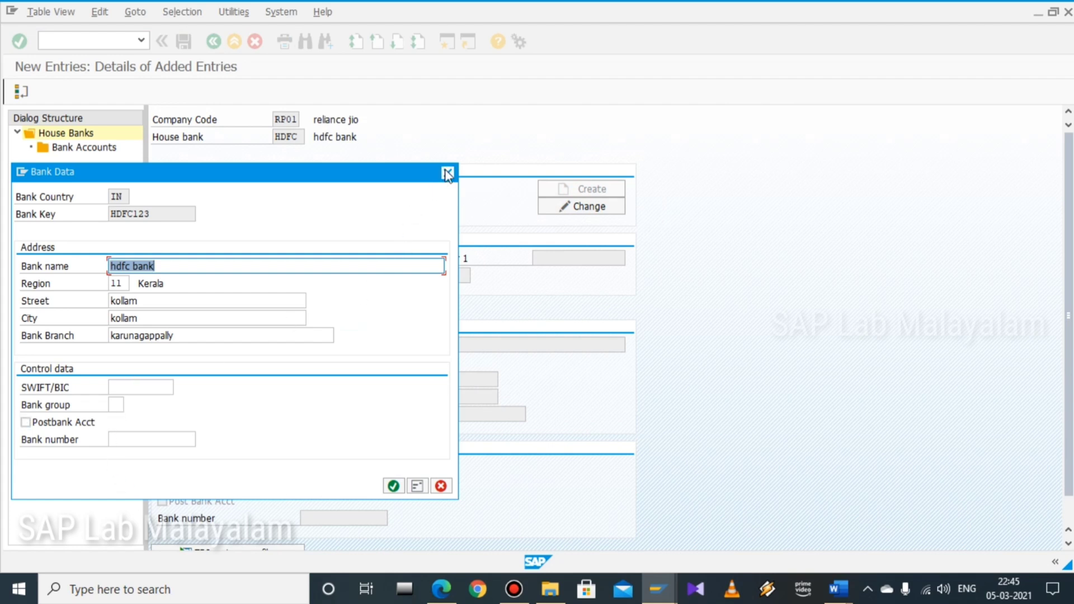
{"action": "left_click", "coordinate": [392, 486]}
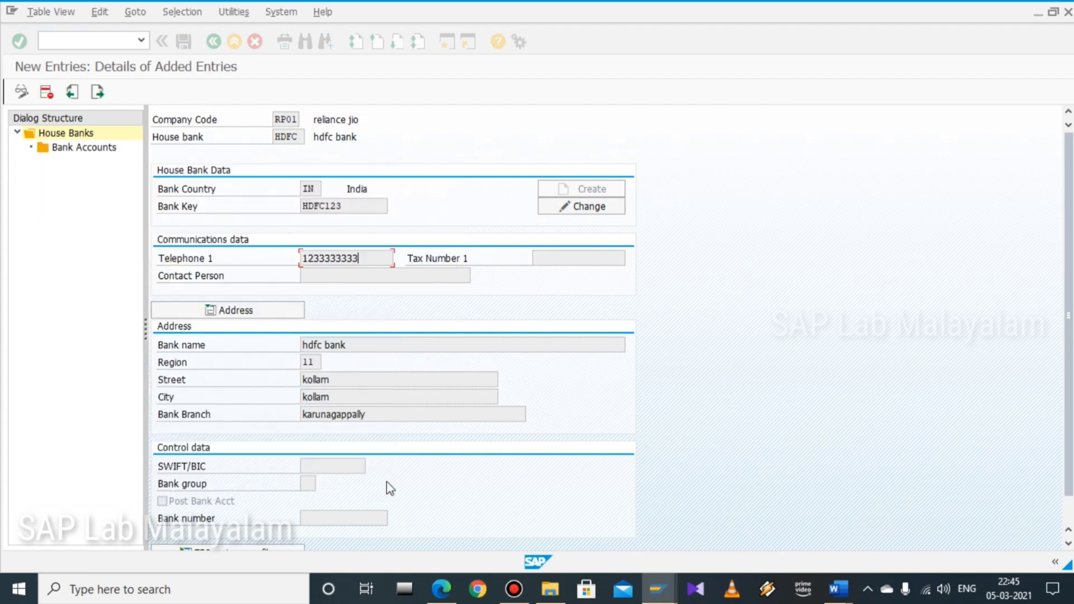
{"action": "left_click", "coordinate": [184, 41]}
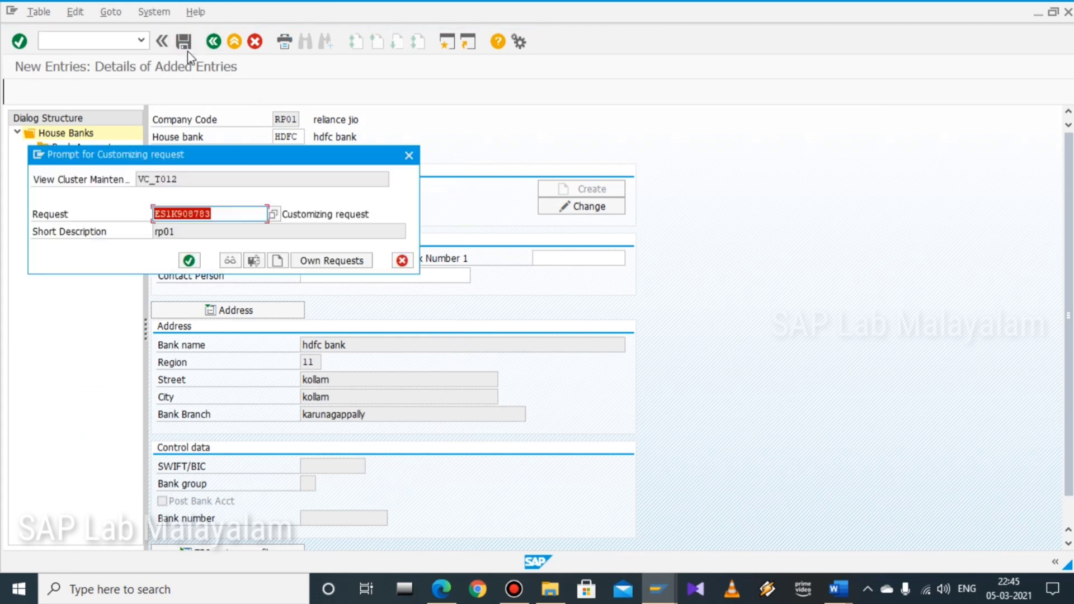
{"action": "left_click", "coordinate": [188, 260]}
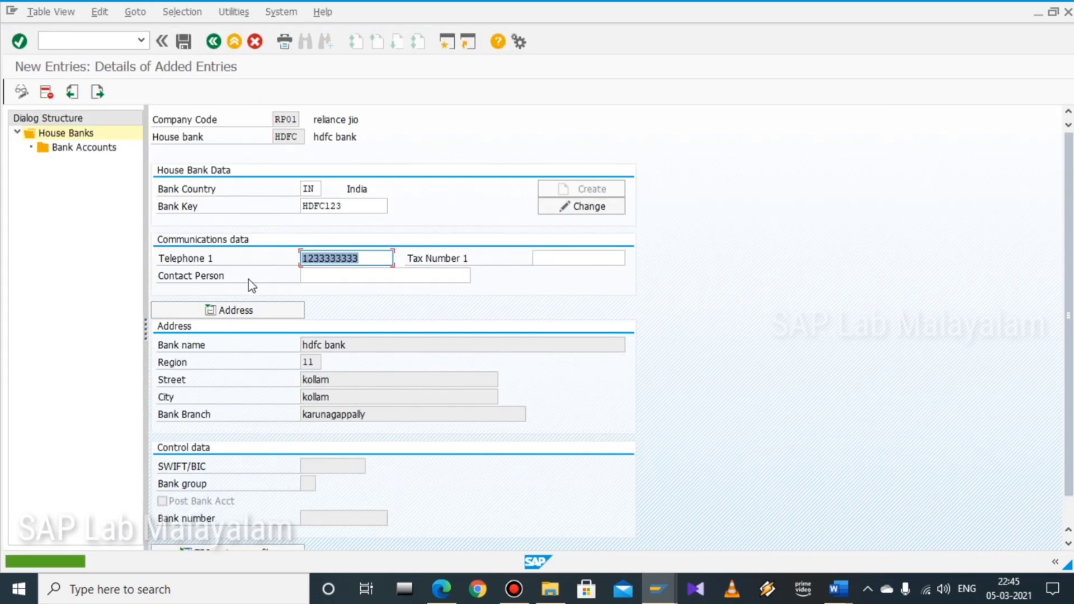
Add a new bank account entry for house bank HDFC with account ID hd525 and description "hdfc bank account"
{"action": "double_click", "coordinate": [84, 147]}
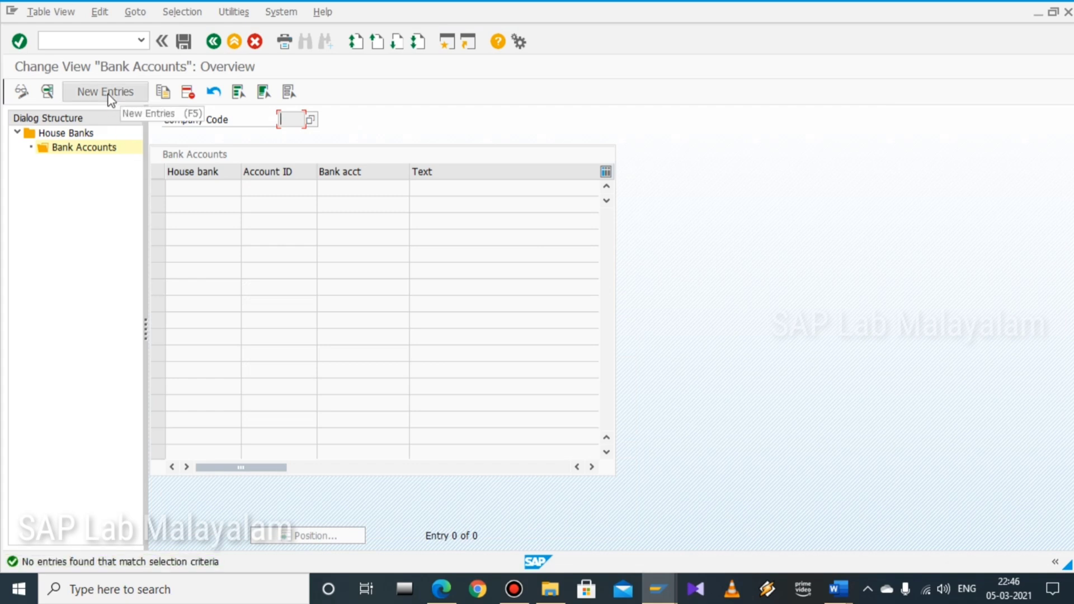
{"action": "left_click", "coordinate": [109, 97]}
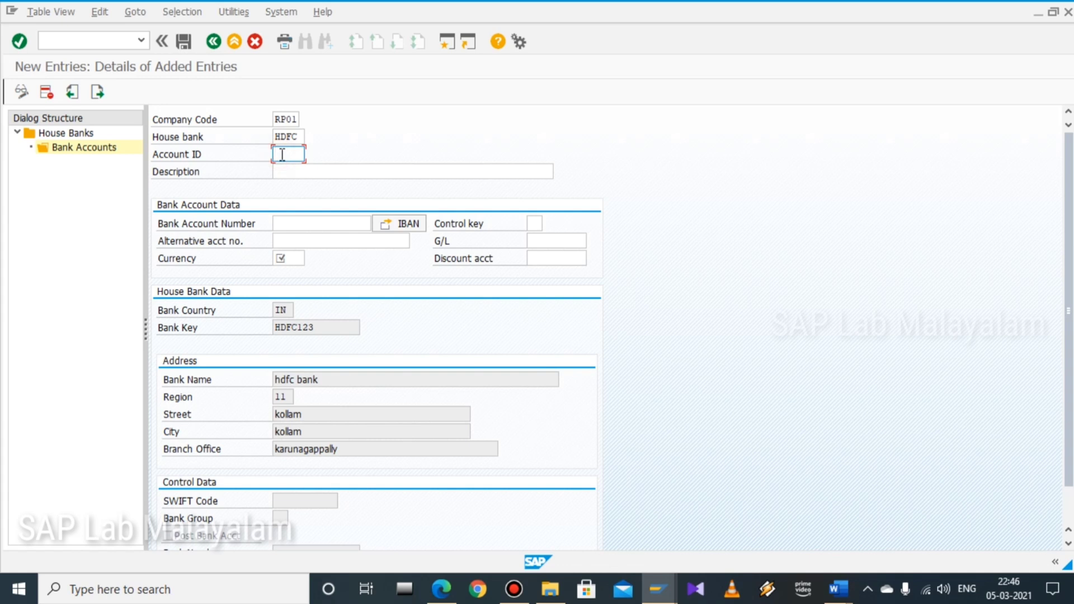
{"action": "type", "text": "hd525"}
{"action": "left_click", "coordinate": [329, 171]}
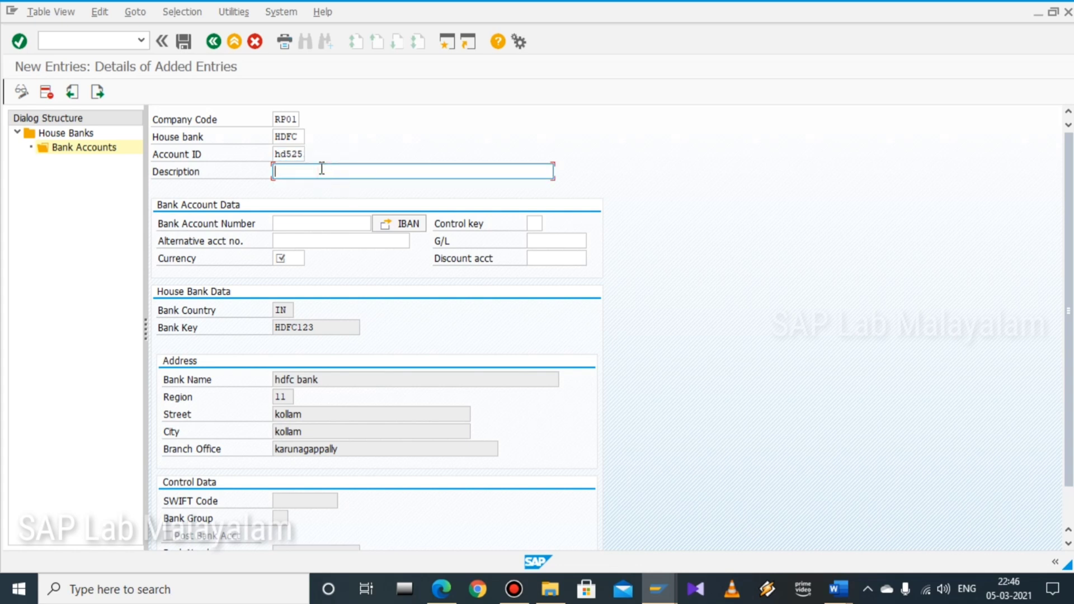
{"action": "type", "text": "hdfc"}
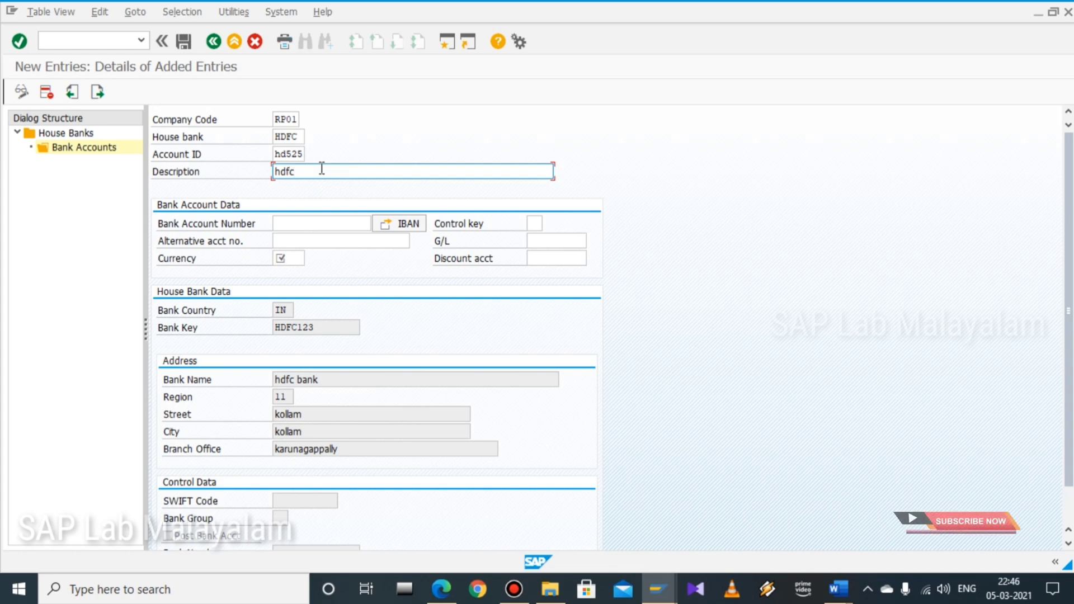
{"action": "type", "text": " bank account"}
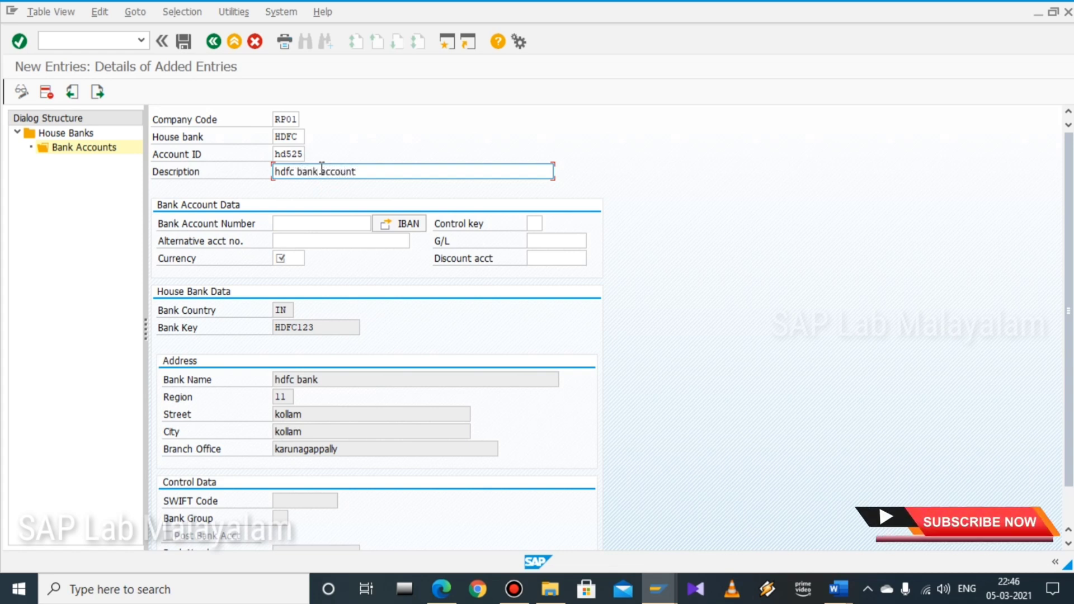
Enter the bank account number for the new HDFC account and set its currency to INR
{"action": "left_click", "coordinate": [317, 224]}
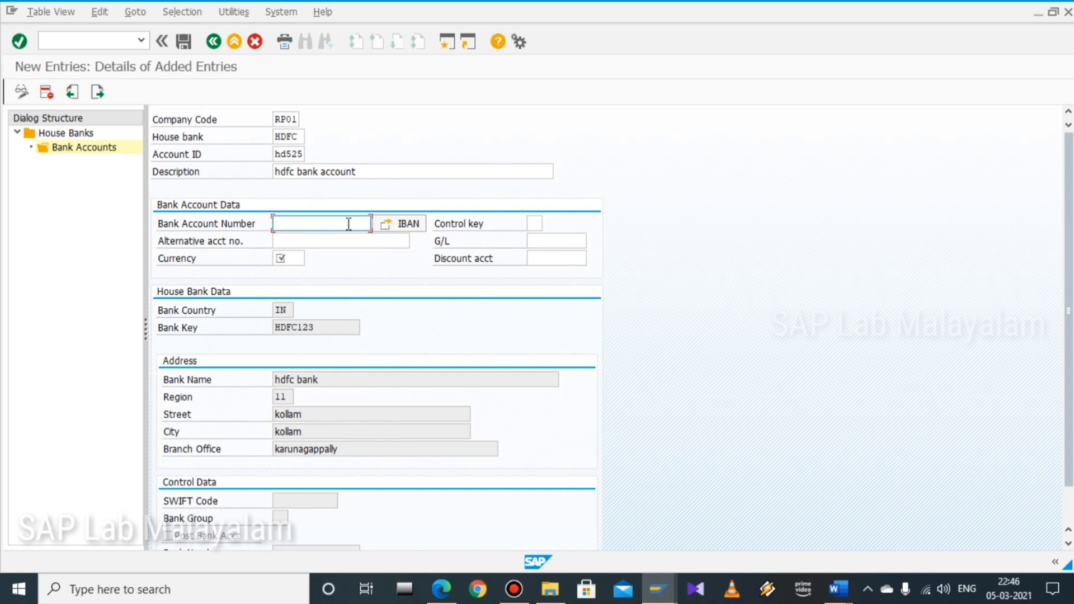
{"action": "type", "text": "123456789123"}
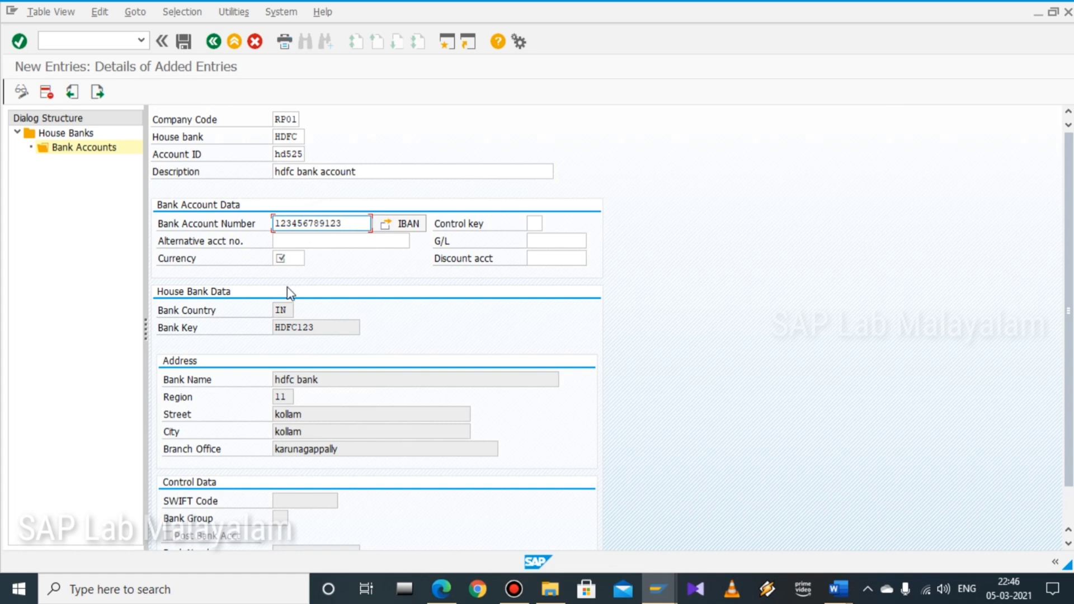
{"action": "left_click", "coordinate": [290, 260]}
{"action": "type", "text": "in"}
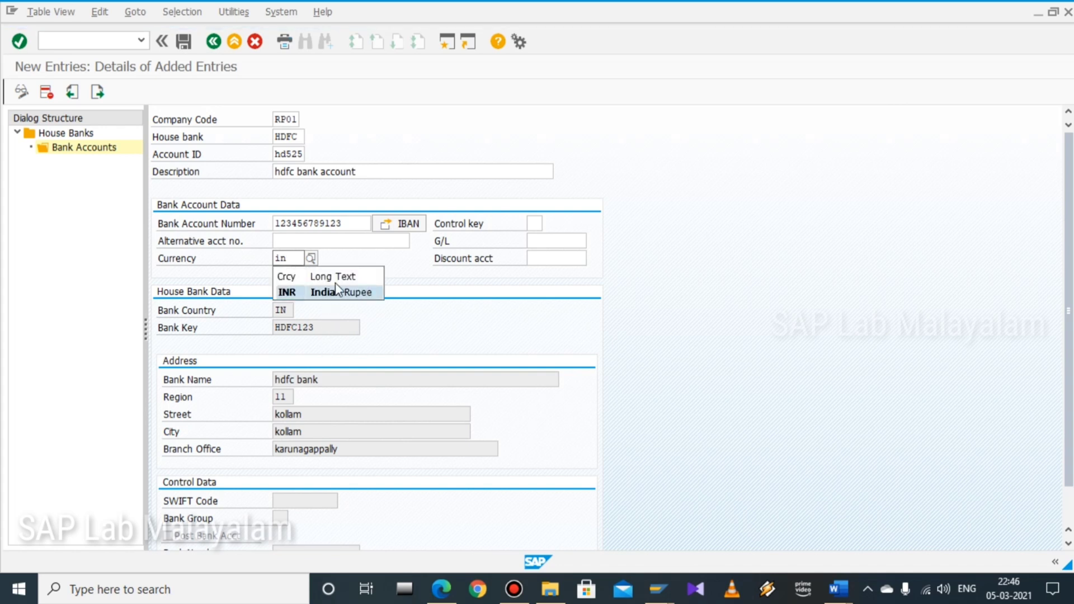
{"action": "left_click", "coordinate": [334, 287]}
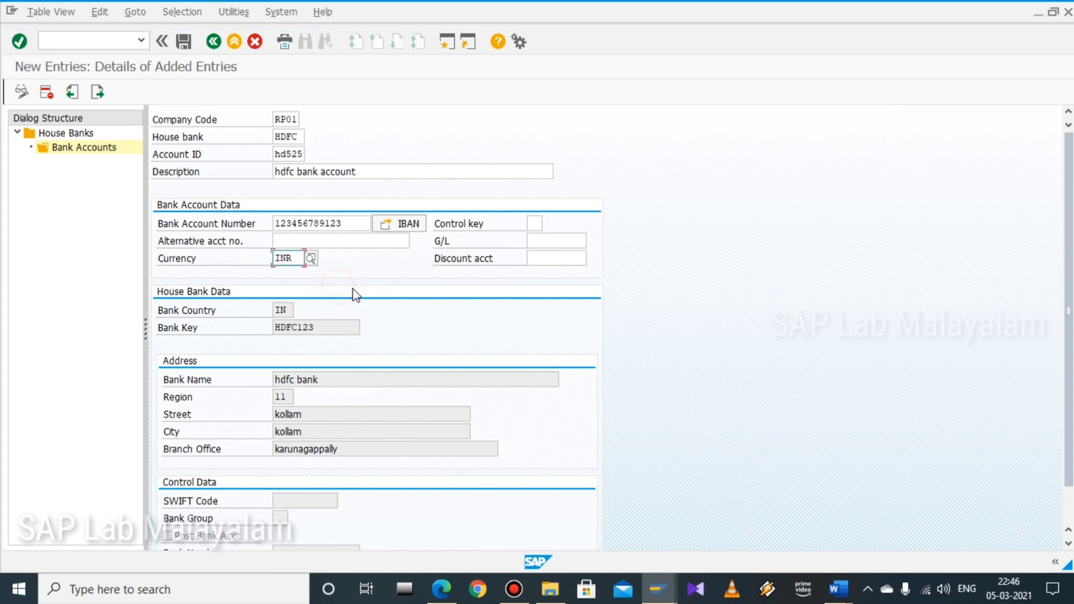
Assign the hdfc bank G/L account 9 to the bank account and save the entry without transporting the IBAN
{"action": "left_click", "coordinate": [534, 239]}
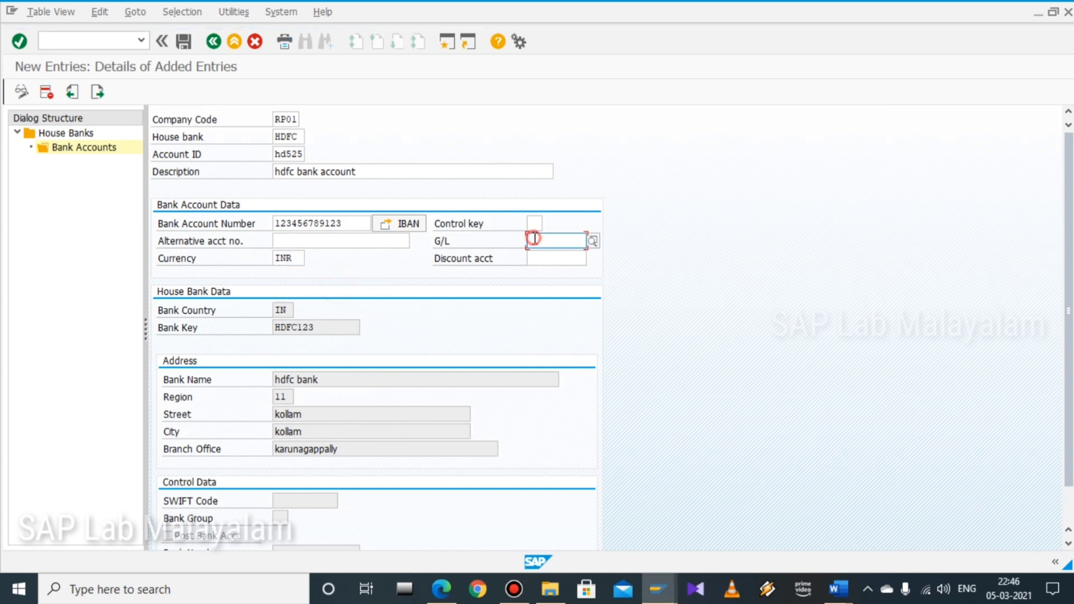
{"action": "left_click", "coordinate": [594, 242]}
{"action": "key", "text": "Return"}
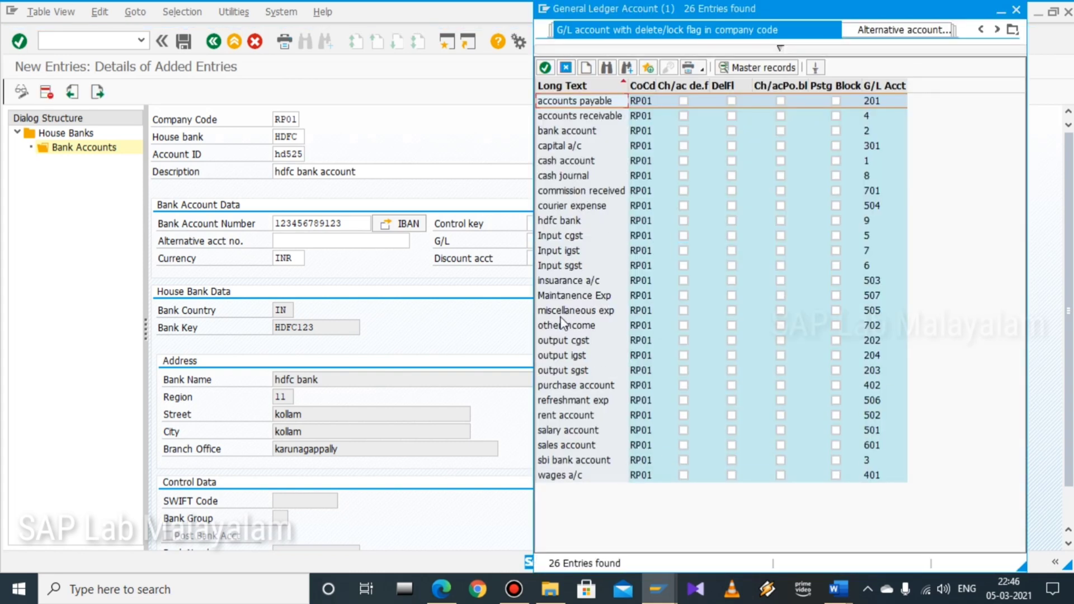
{"action": "double_click", "coordinate": [557, 221]}
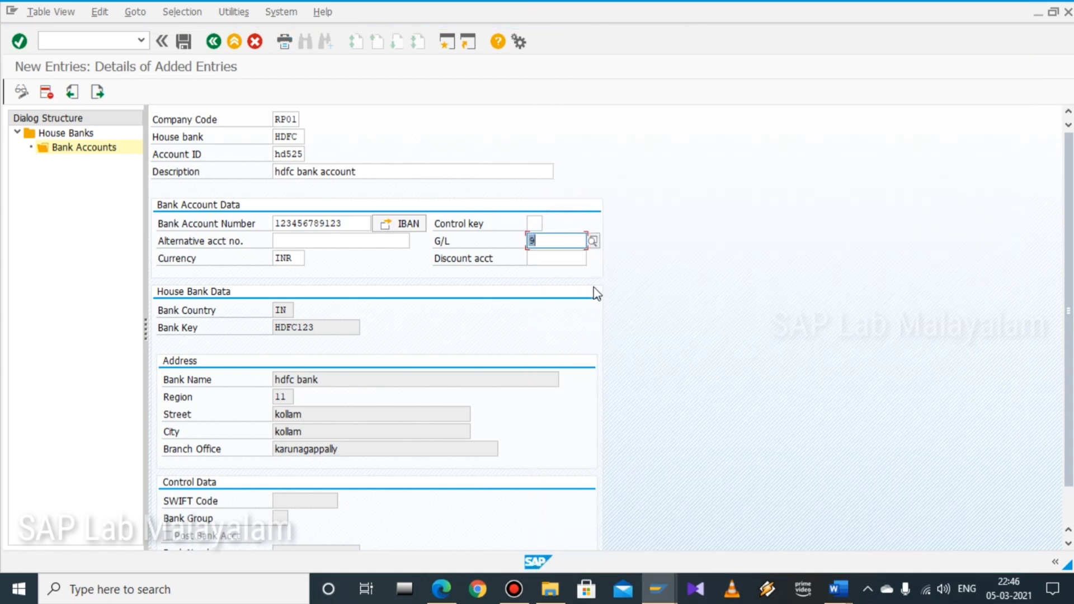
{"action": "left_click", "coordinate": [186, 47]}
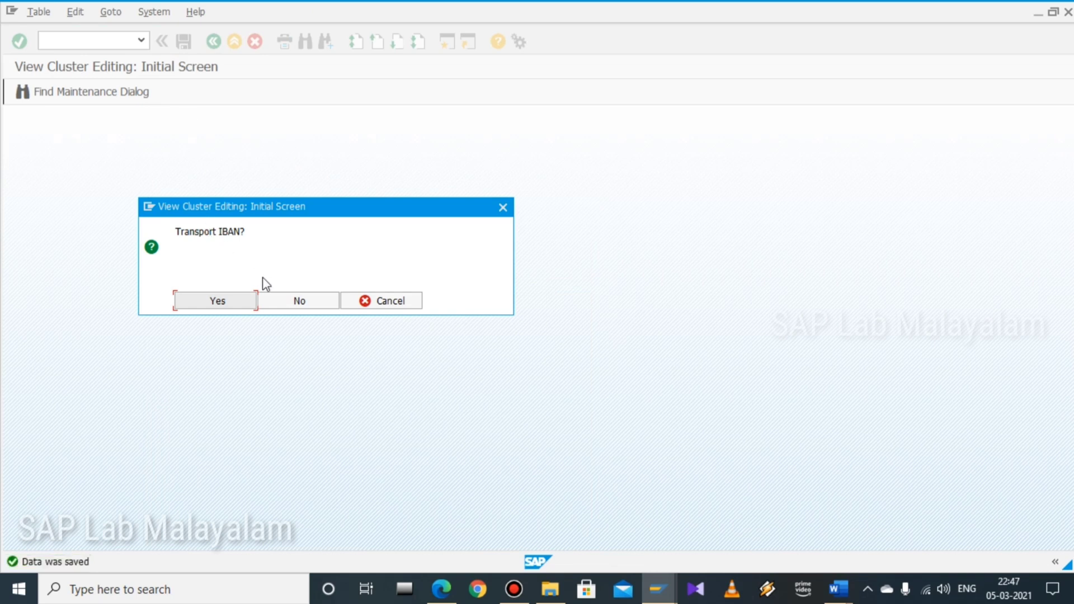
{"action": "left_click", "coordinate": [298, 303]}
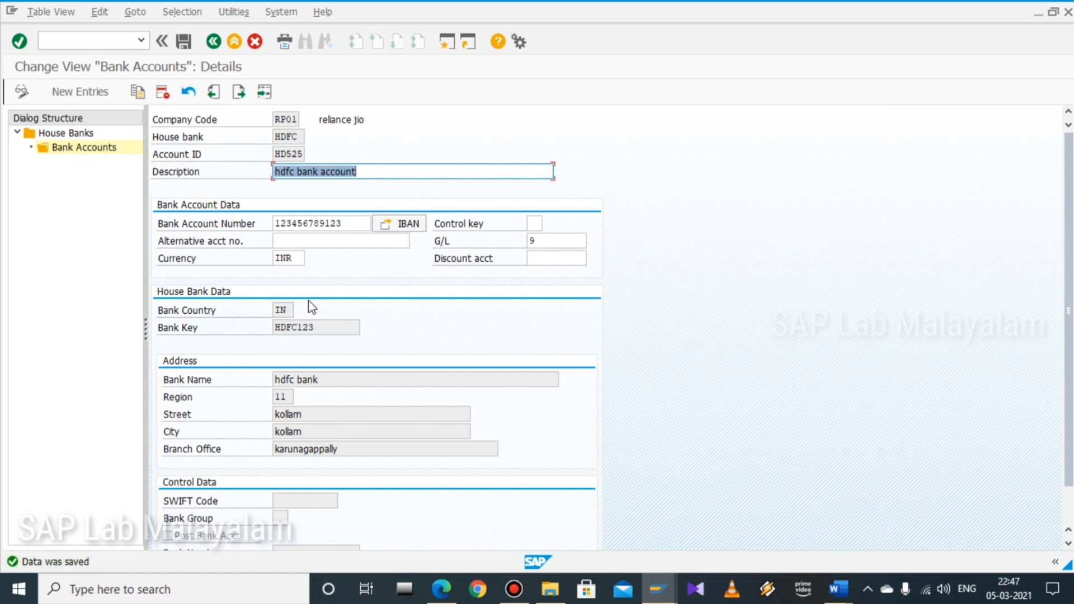
Leave the bank account details and return to the SAP Easy Access screen with the command /n
{"action": "left_click", "coordinate": [660, 594]}
{"action": "left_click", "coordinate": [710, 512]}
{"action": "left_click", "coordinate": [61, 40]}
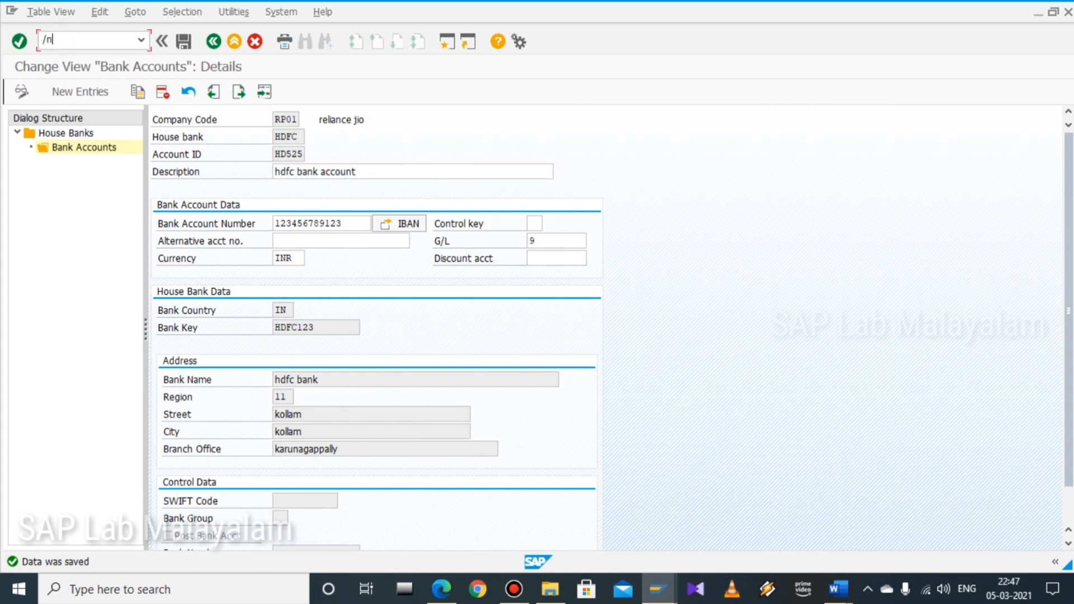
{"action": "type", "text": "/n"}
{"action": "key", "text": "Return"}
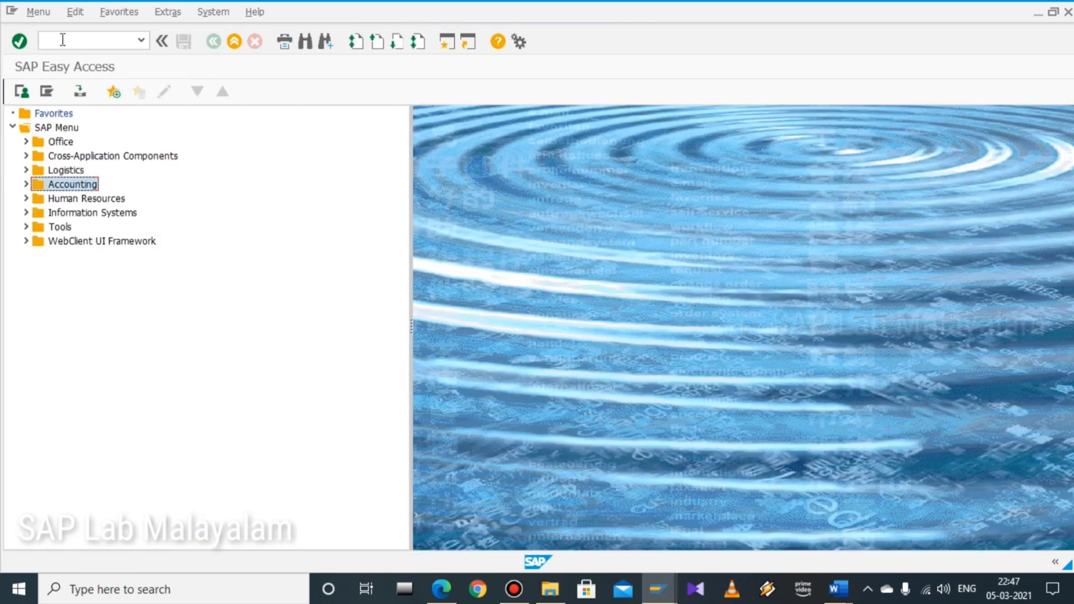
Switch to the HOUSE BANK document in Word and check which configuration step follows the house bank definition
{"action": "left_click", "coordinate": [838, 589]}
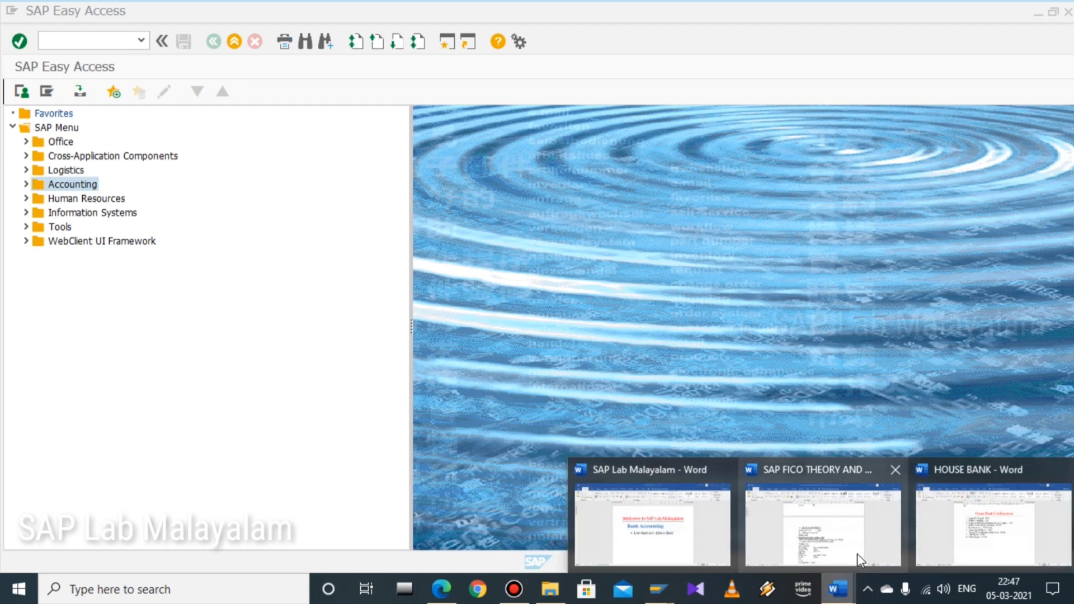
{"action": "left_click", "coordinate": [998, 531]}
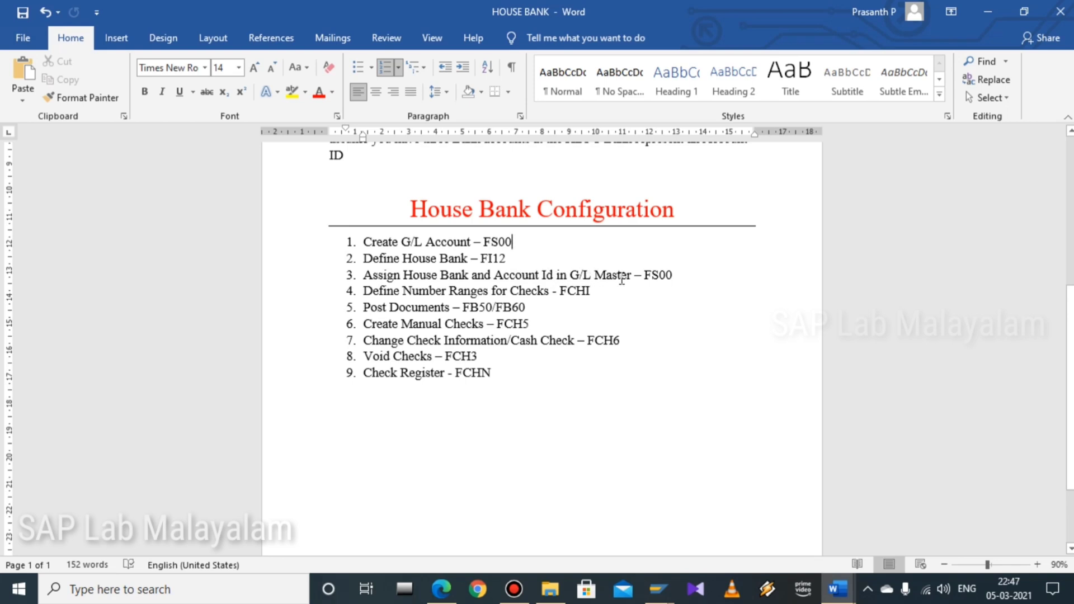
{"action": "left_click", "coordinate": [691, 275]}
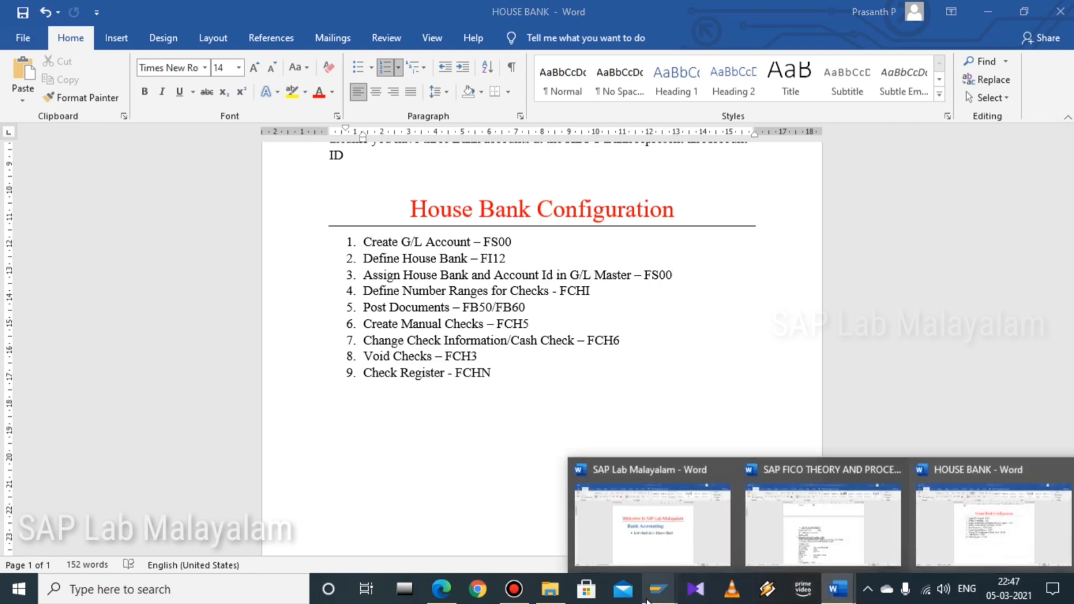
Switch back to SAP, start transaction FS00 and open the hdfc bank account under current asset for changes
{"action": "mouse_move", "coordinate": [655, 596]}
{"action": "left_click", "coordinate": [683, 559]}
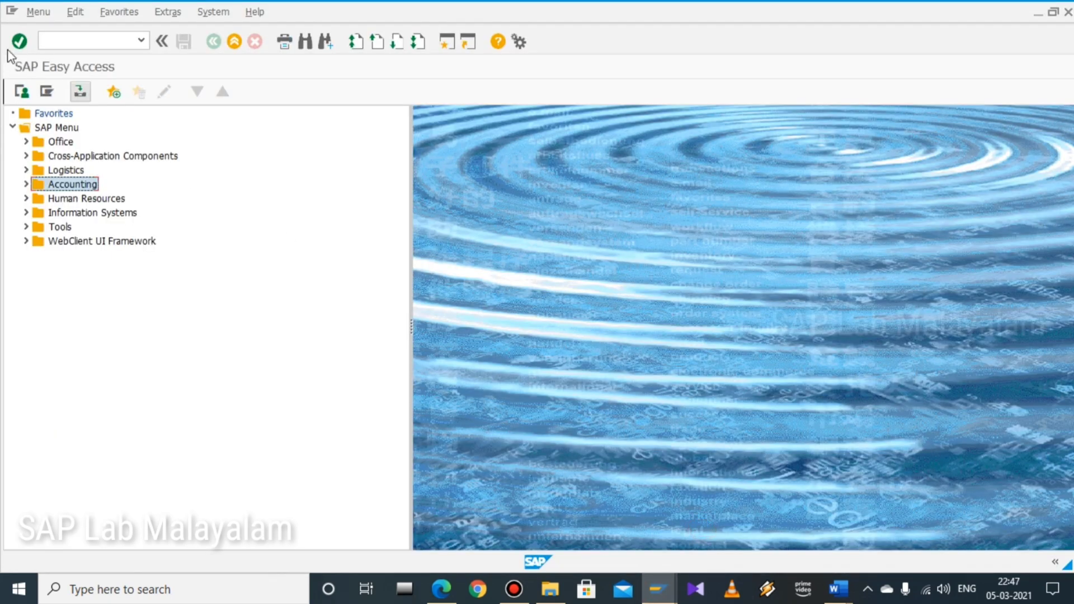
{"action": "left_click", "coordinate": [70, 39]}
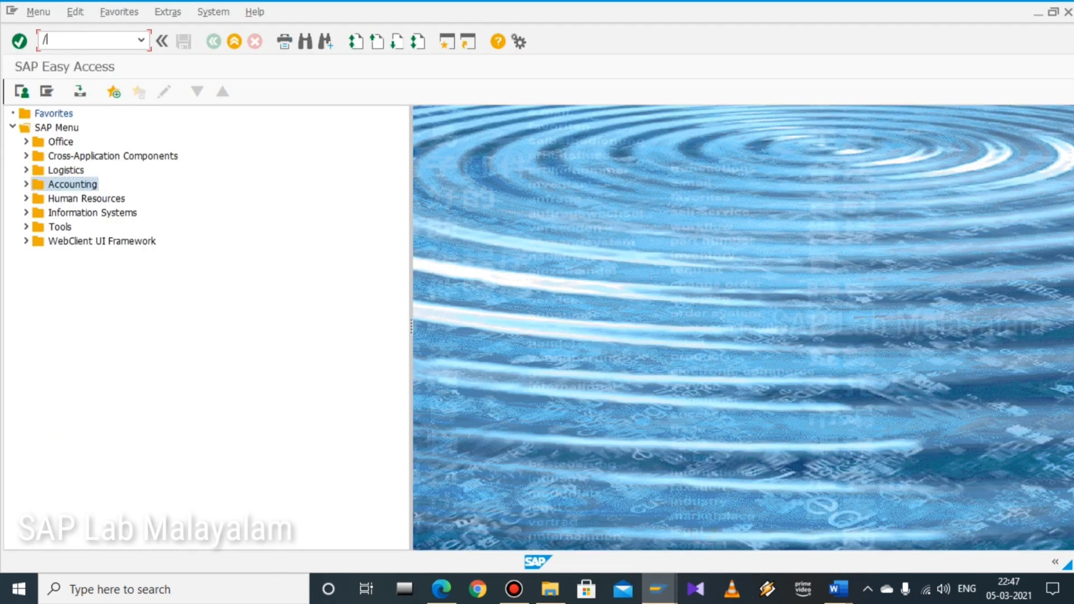
{"action": "key", "text": "Return"}
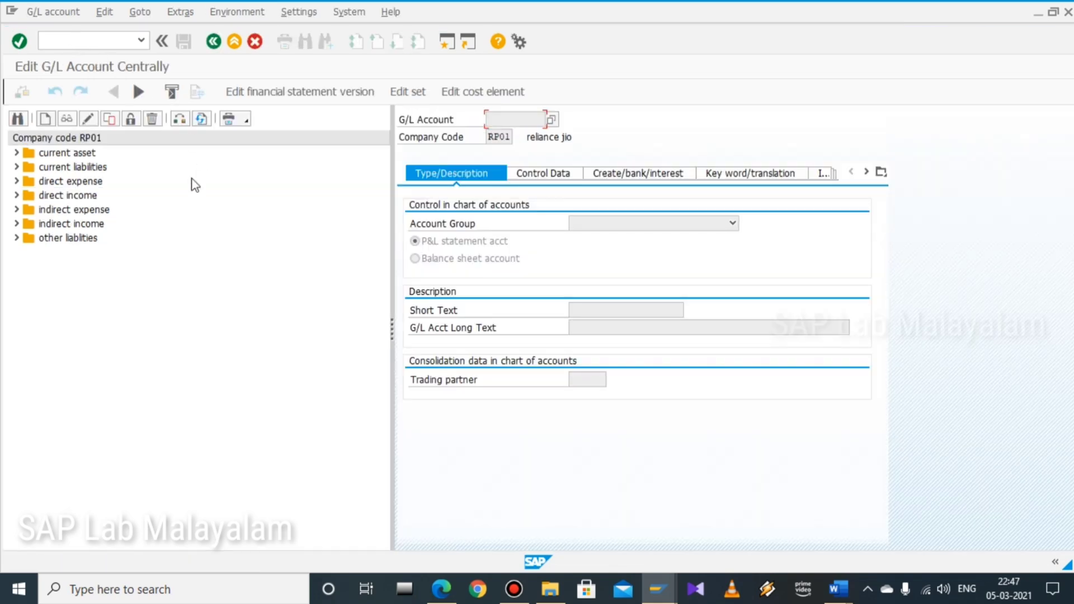
{"action": "left_click", "coordinate": [17, 153]}
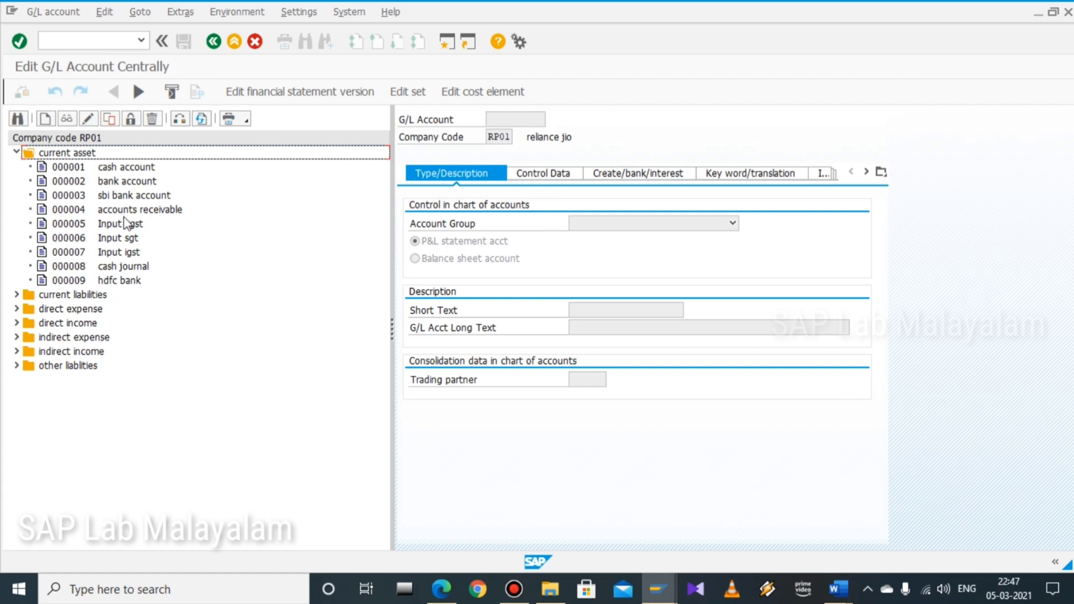
{"action": "left_click", "coordinate": [117, 281]}
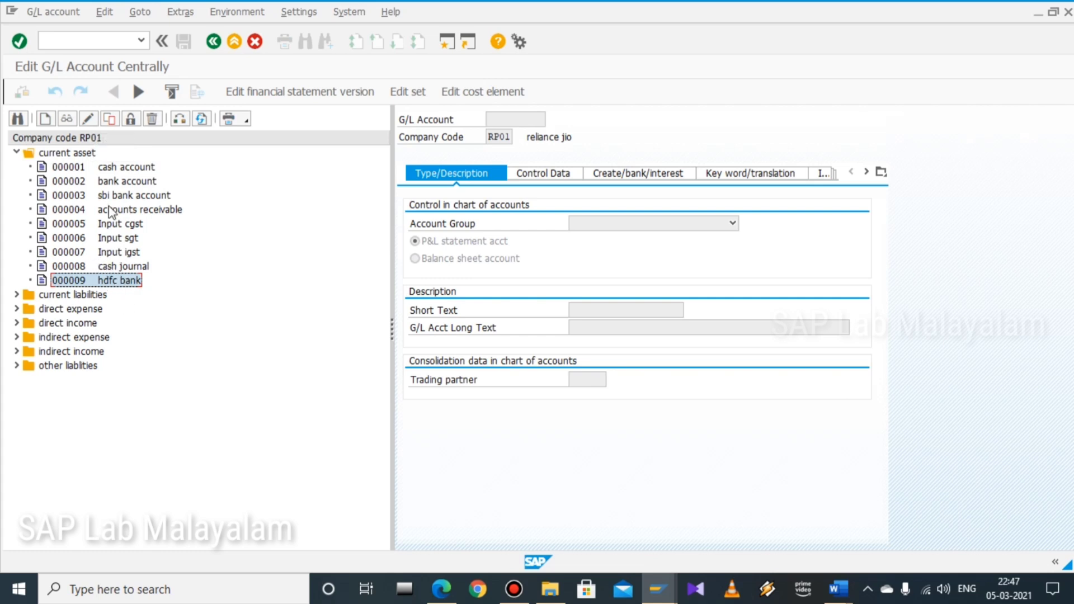
{"action": "left_click", "coordinate": [92, 119]}
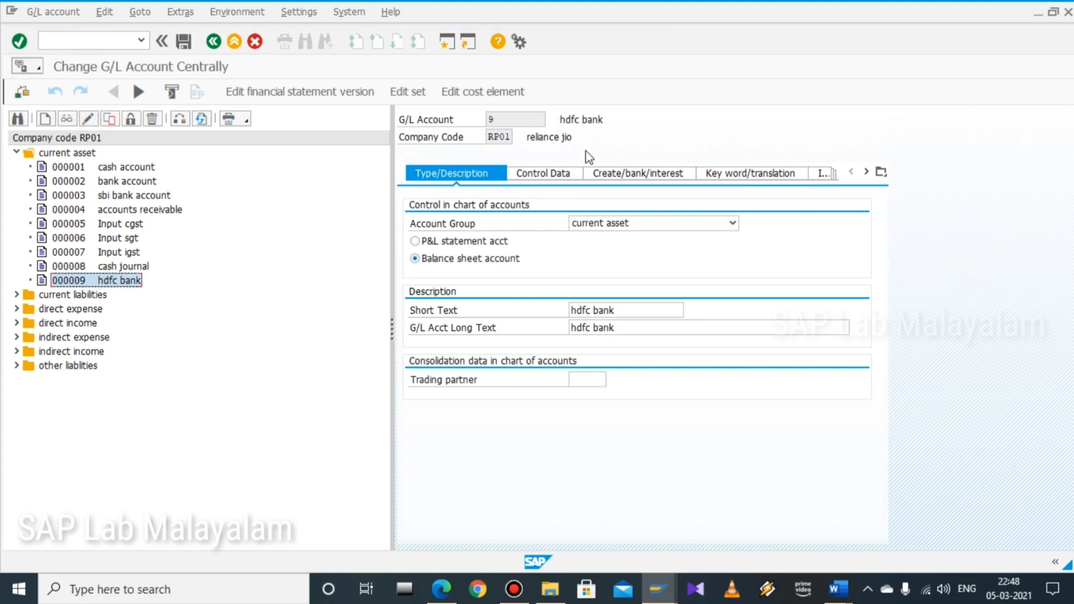
Assign house bank HDFC and account ID HD525 in the account's bank details for the company code, and save the account
{"action": "left_click", "coordinate": [625, 174]}
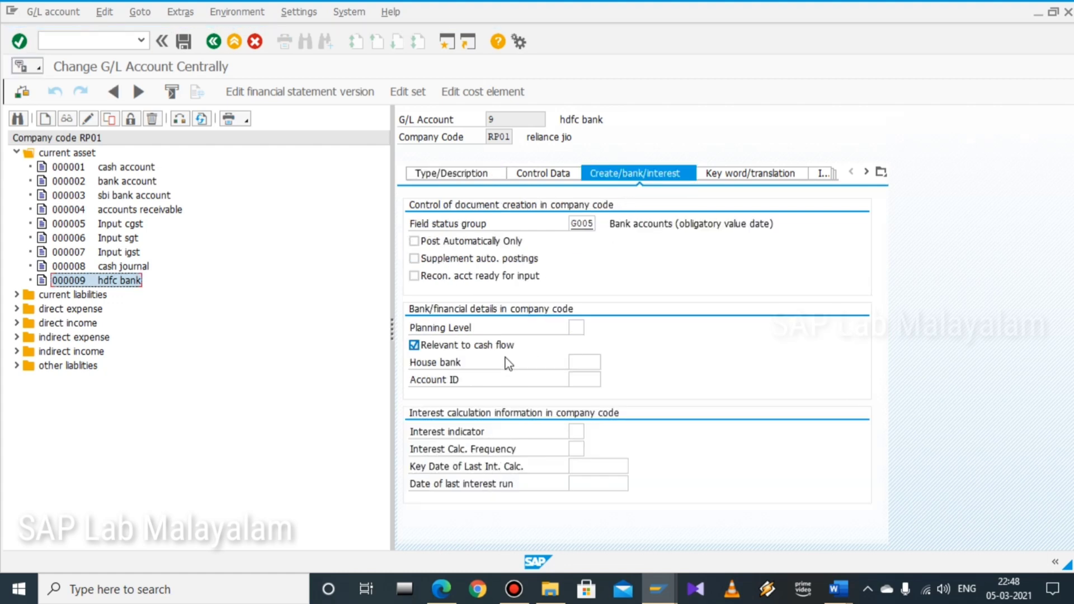
{"action": "left_click", "coordinate": [587, 363]}
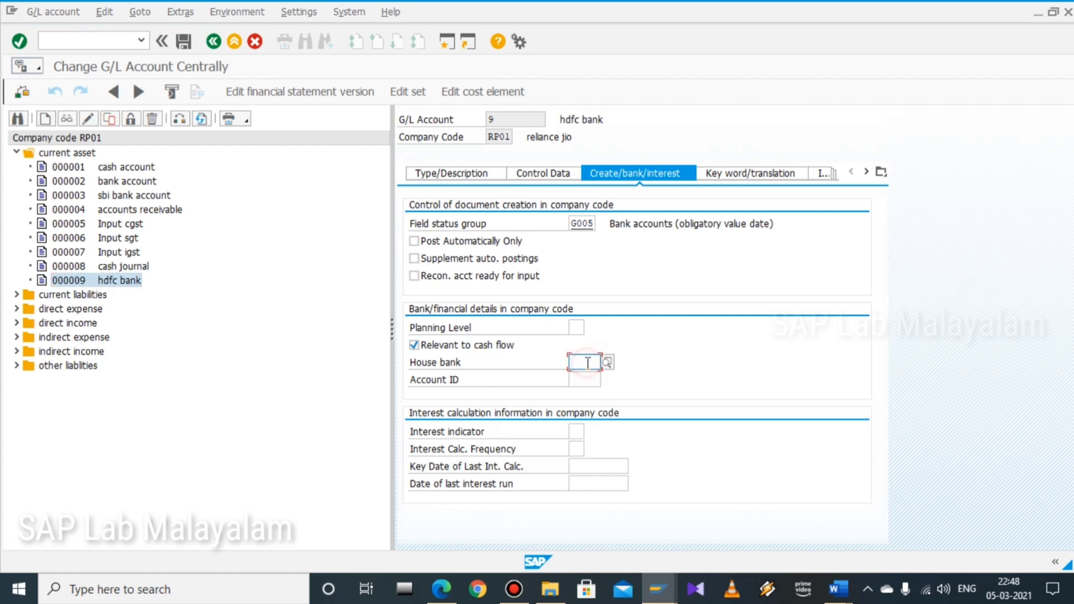
{"action": "left_click", "coordinate": [605, 363]}
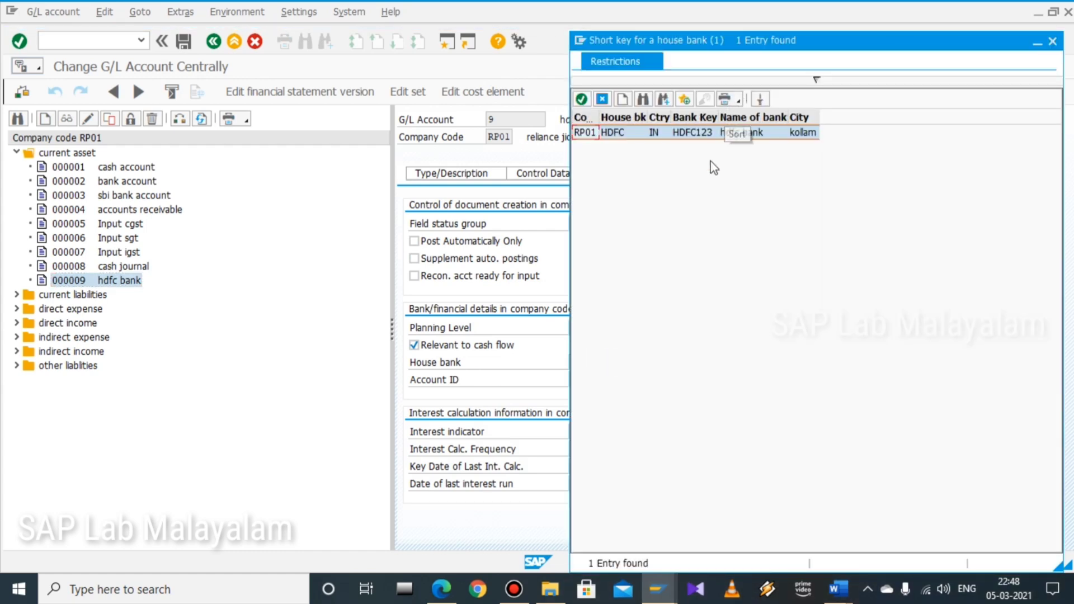
{"action": "double_click", "coordinate": [676, 134]}
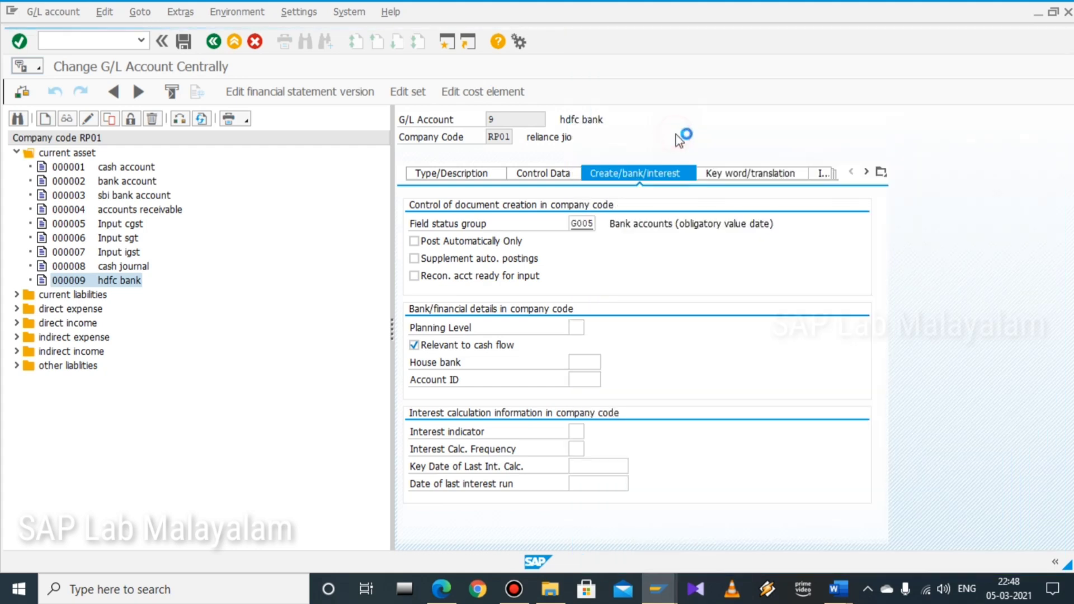
{"action": "left_click", "coordinate": [583, 379]}
{"action": "left_click", "coordinate": [611, 377]}
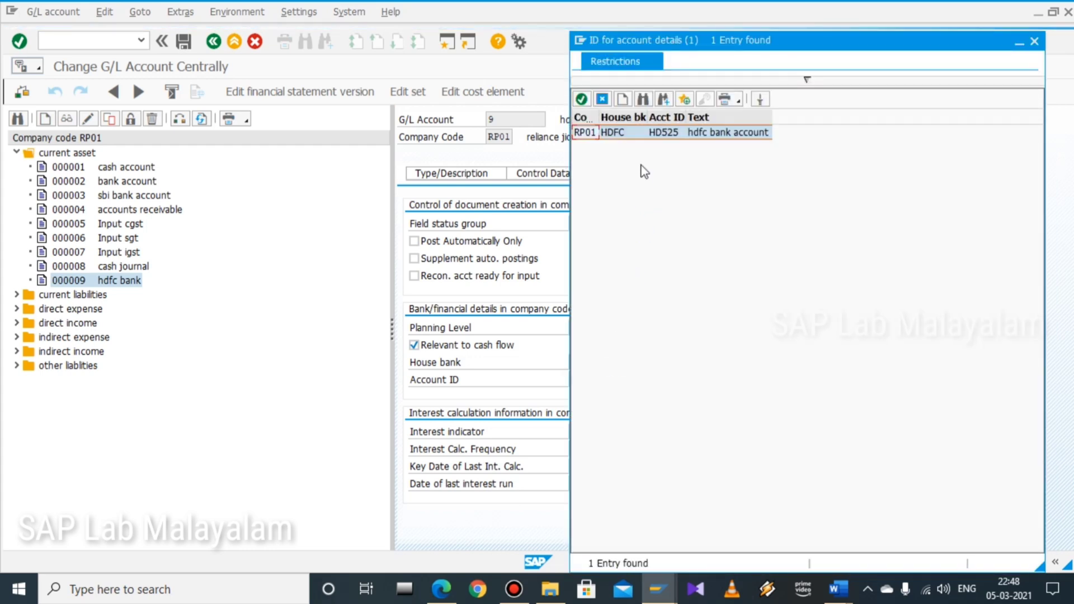
{"action": "double_click", "coordinate": [631, 134]}
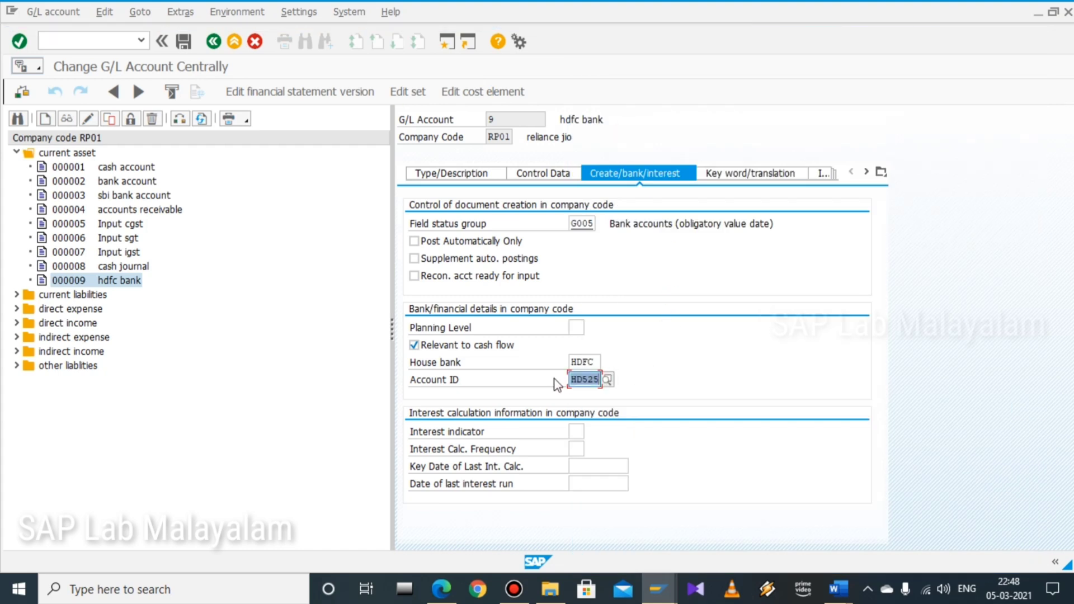
{"action": "left_click", "coordinate": [183, 41]}
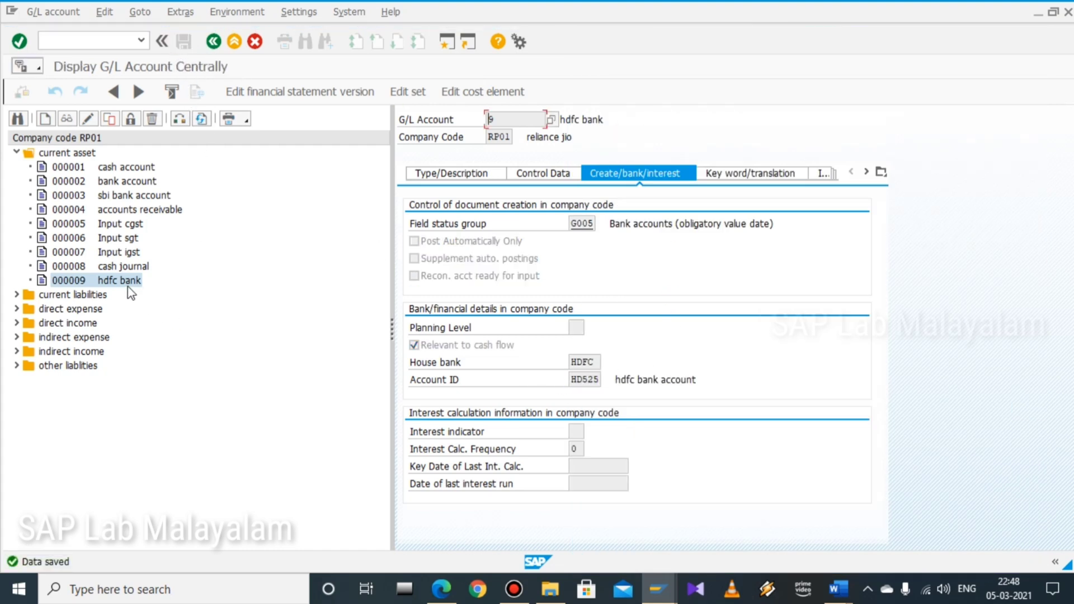
Reopen the hdfc bank account for changes, review its house bank and account ID assignment, and leave it unedited
{"action": "left_click", "coordinate": [17, 153]}
{"action": "left_click", "coordinate": [24, 156]}
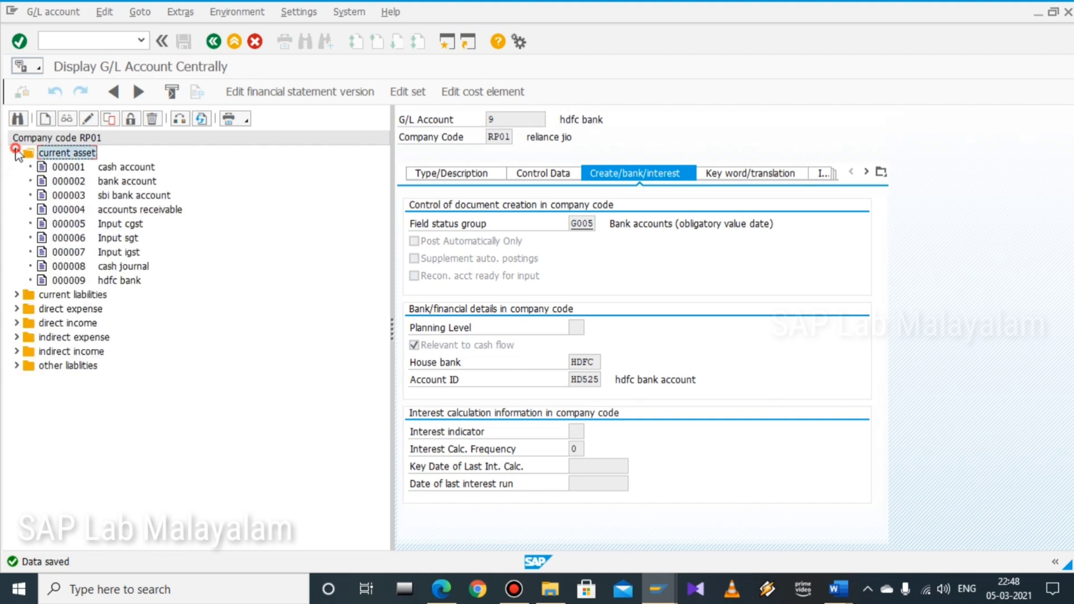
{"action": "left_click", "coordinate": [122, 281]}
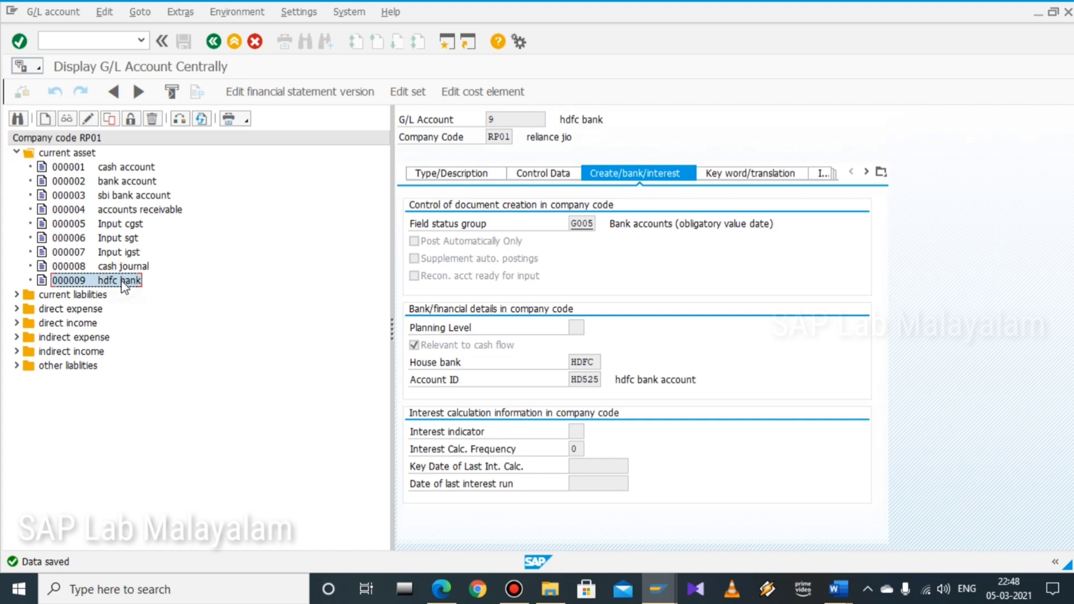
{"action": "left_click", "coordinate": [86, 119]}
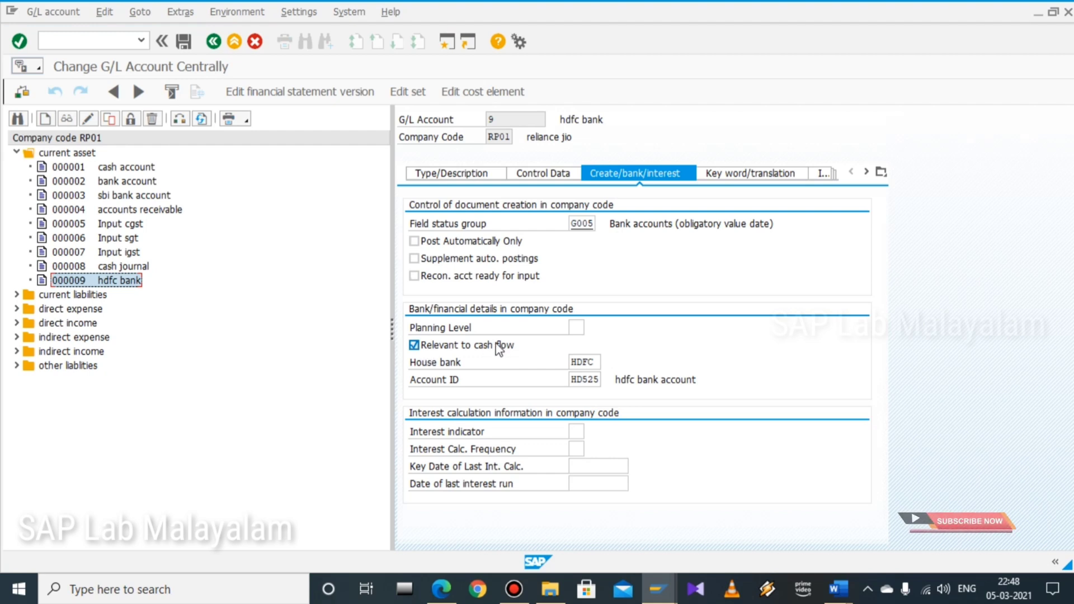
{"action": "left_click", "coordinate": [593, 363]}
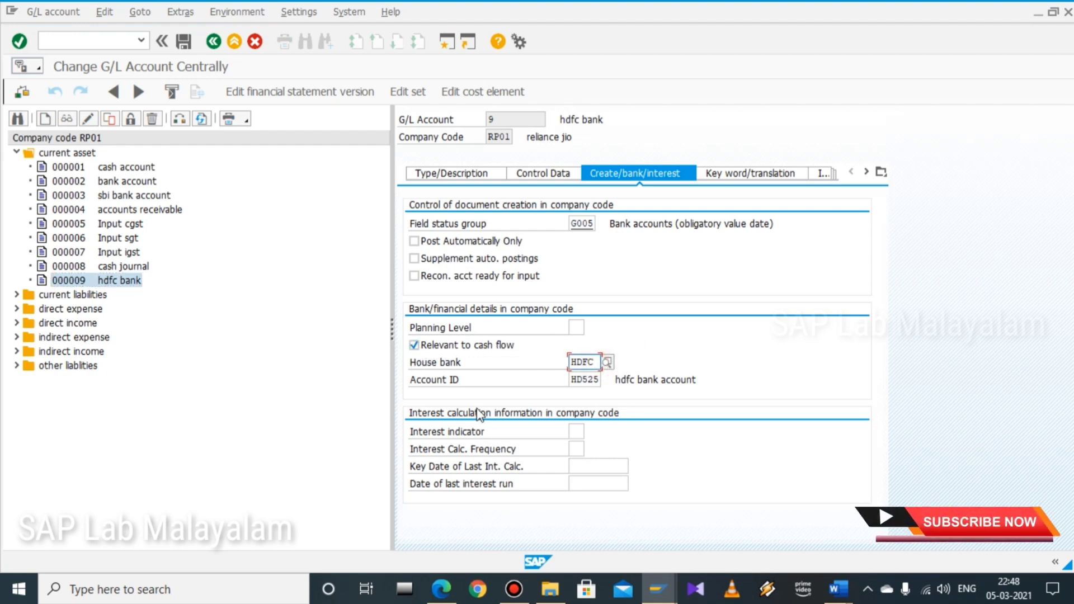
{"action": "left_click", "coordinate": [166, 45]}
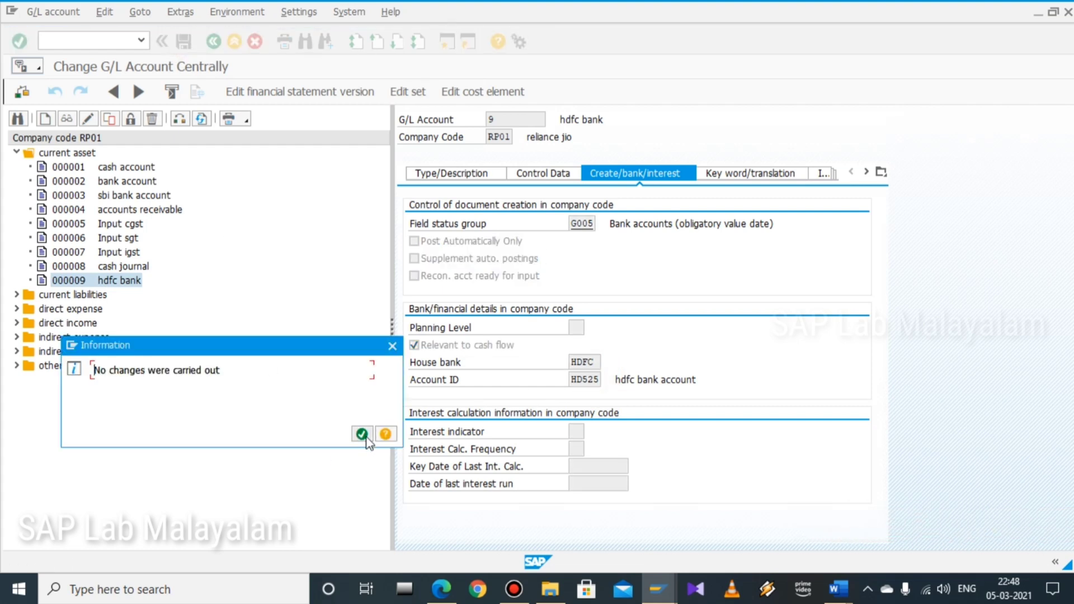
{"action": "left_click", "coordinate": [362, 434]}
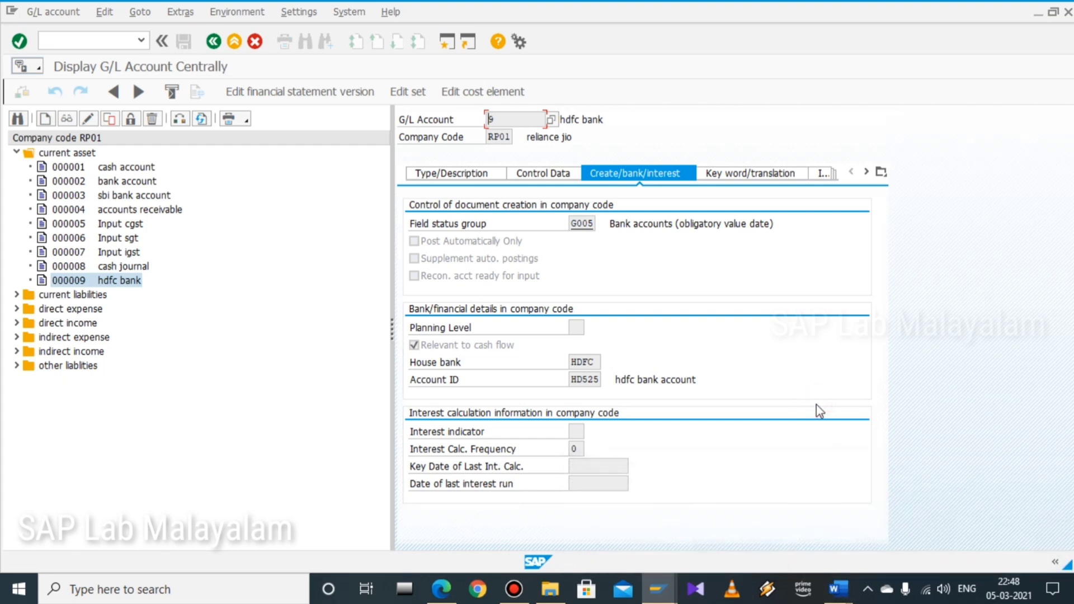
Switch to the HOUSE BANK document in Word and review the first three steps and what comes next in the configuration list
{"action": "mouse_move", "coordinate": [837, 588]}
{"action": "mouse_move", "coordinate": [803, 534]}
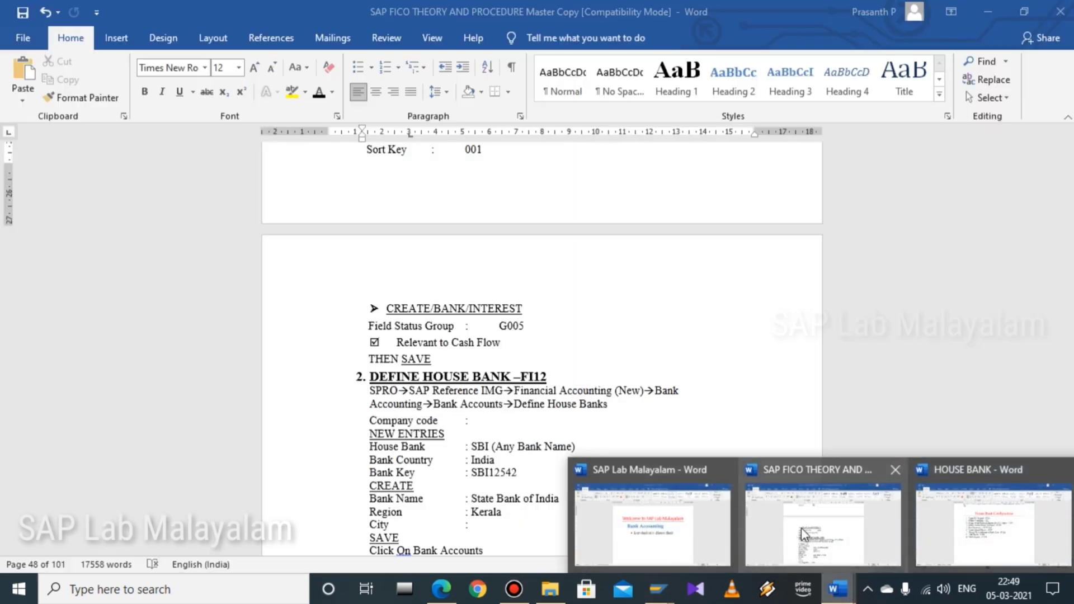
{"action": "left_click", "coordinate": [962, 503]}
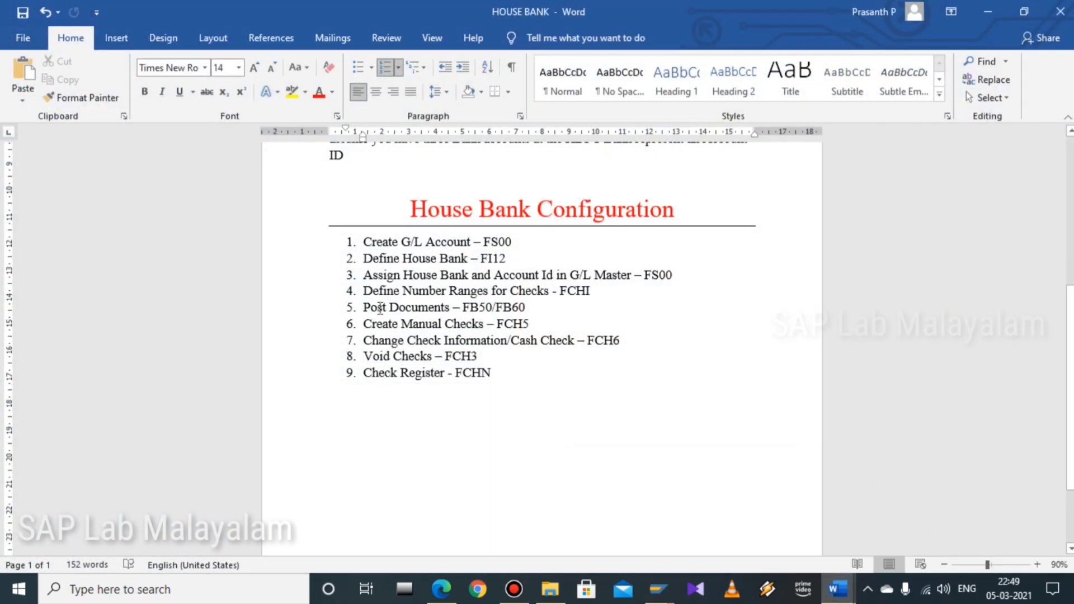
{"action": "left_click_drag", "start_coordinate": [695, 270], "coordinate": [362, 243]}
{"action": "left_click", "coordinate": [663, 382]}
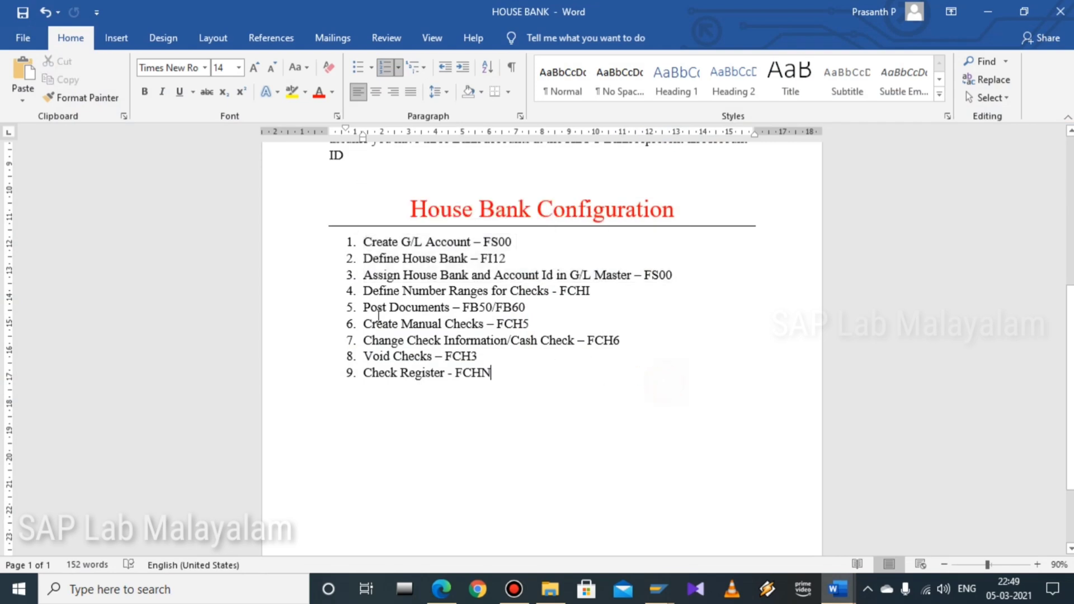